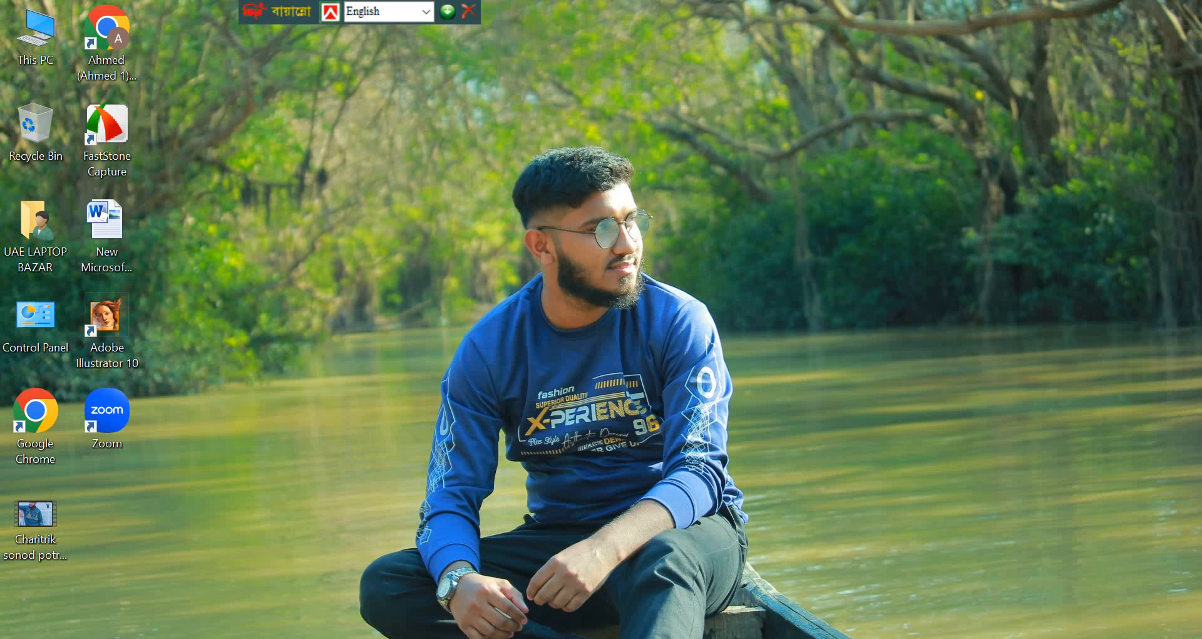
- Switch to Microsoft Word and bring up the blank "logo bang" document
left_click(609, 467)
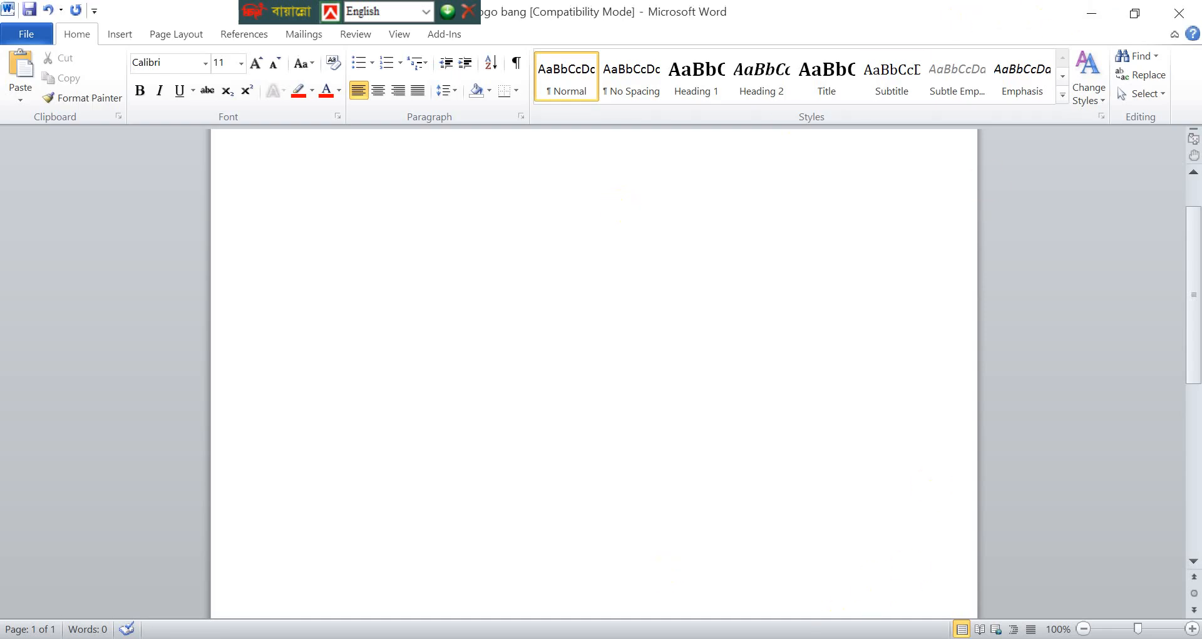
mouse_move(767, 637)
left_click(850, 517)
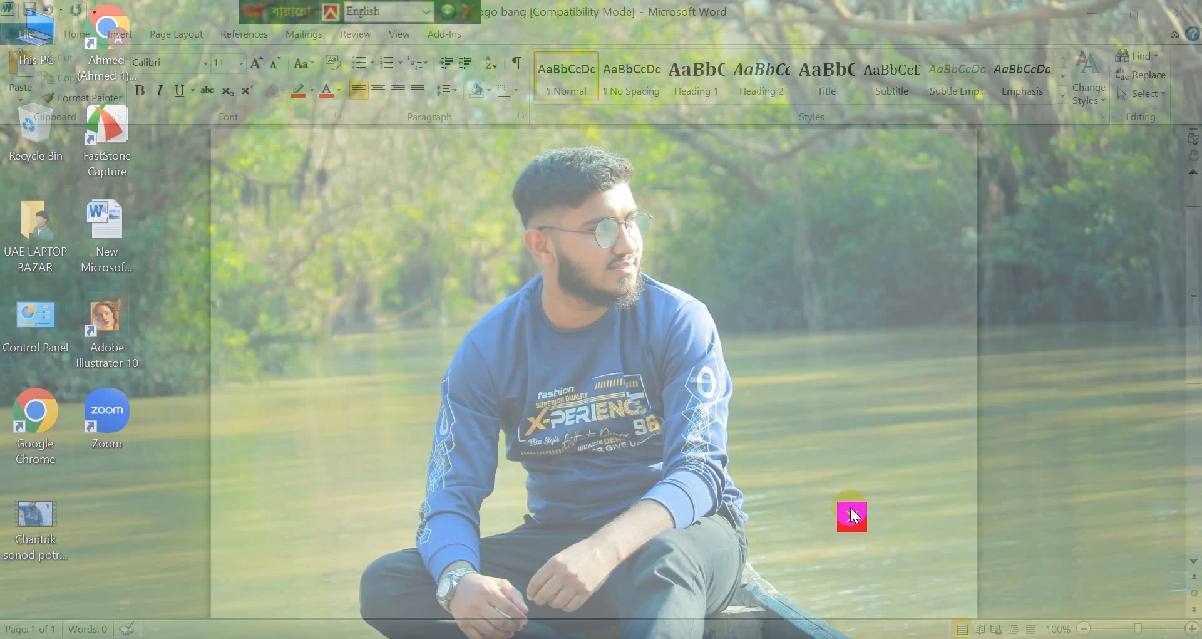
scroll(370, 209, "up", 2)
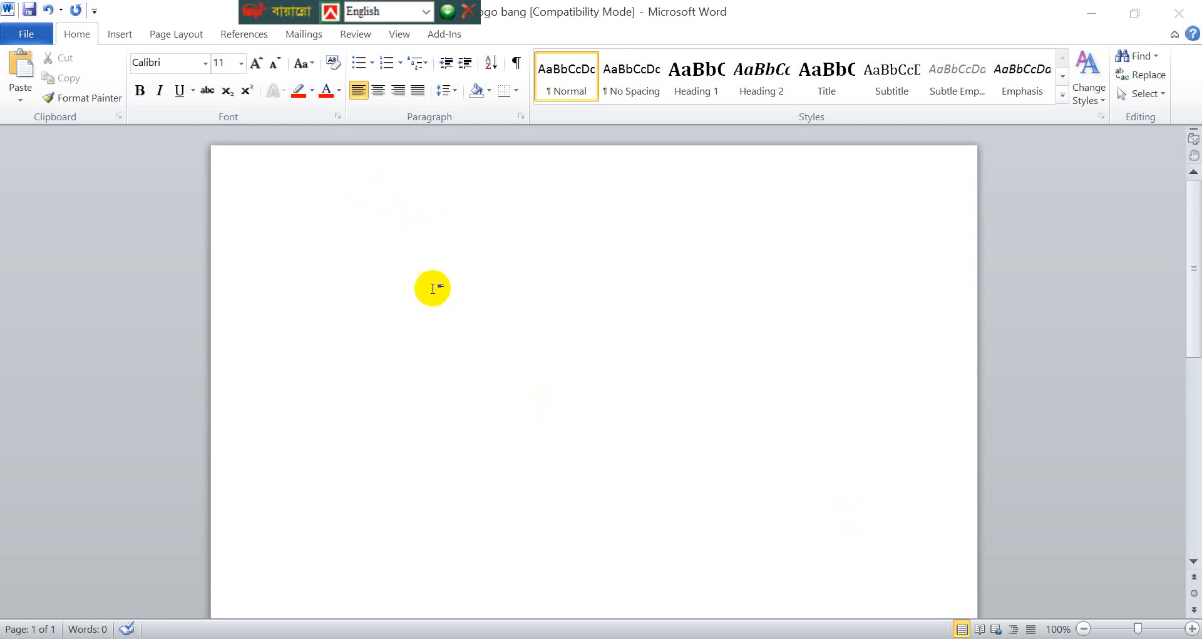
scroll(466, 330, "down", 3)
scroll(462, 344, "up", 3)
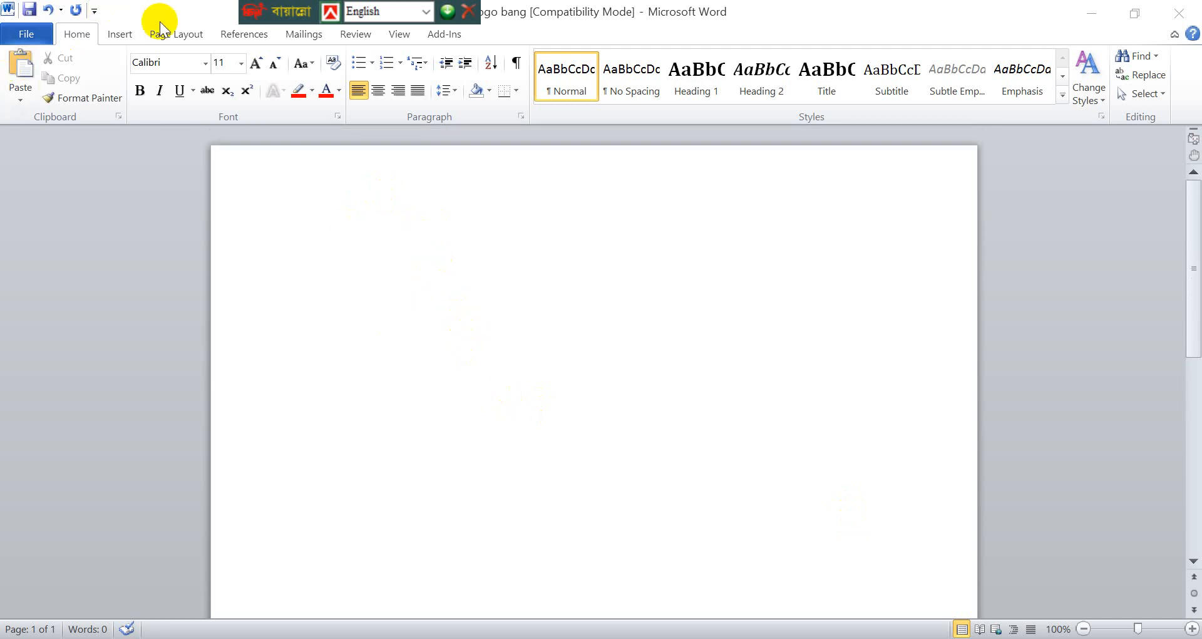
- Draw a Can shape about 3.66" high and 2.76" wide on the blank page
left_click(117, 38)
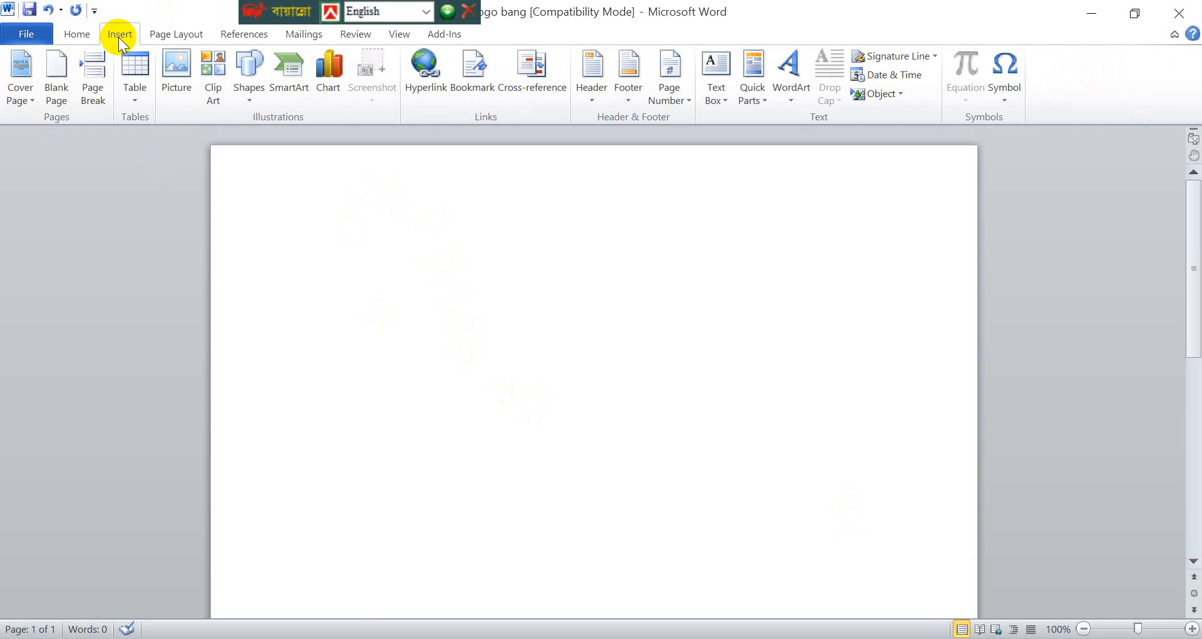
left_click(249, 94)
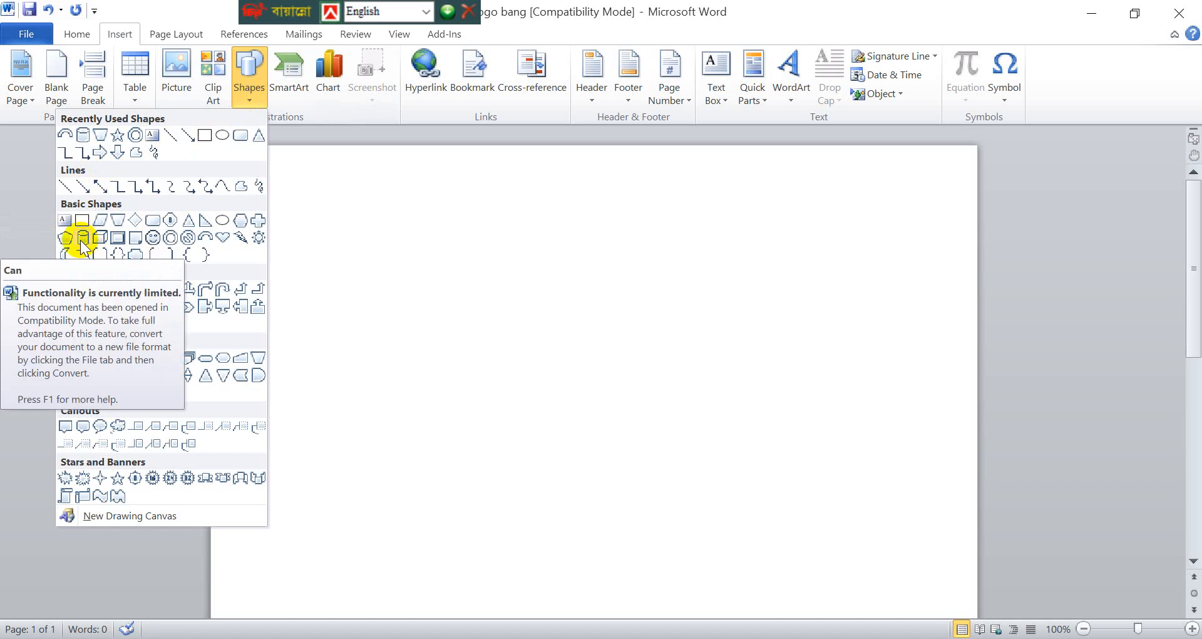
left_click(82, 242)
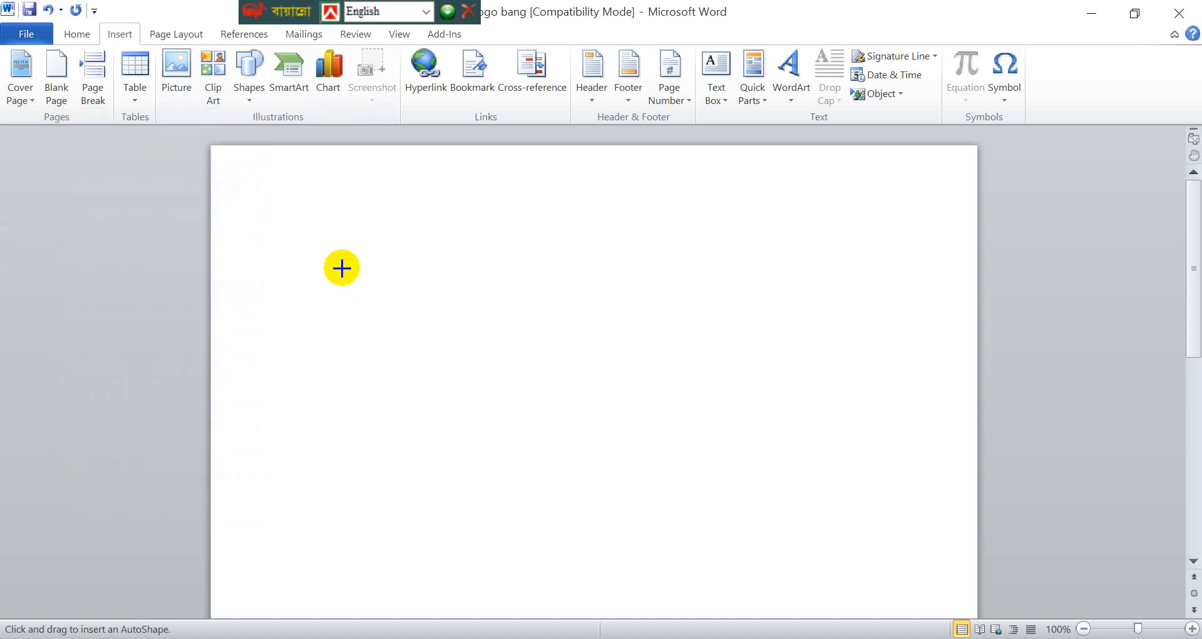
left_click_drag(342, 257, 591, 553)
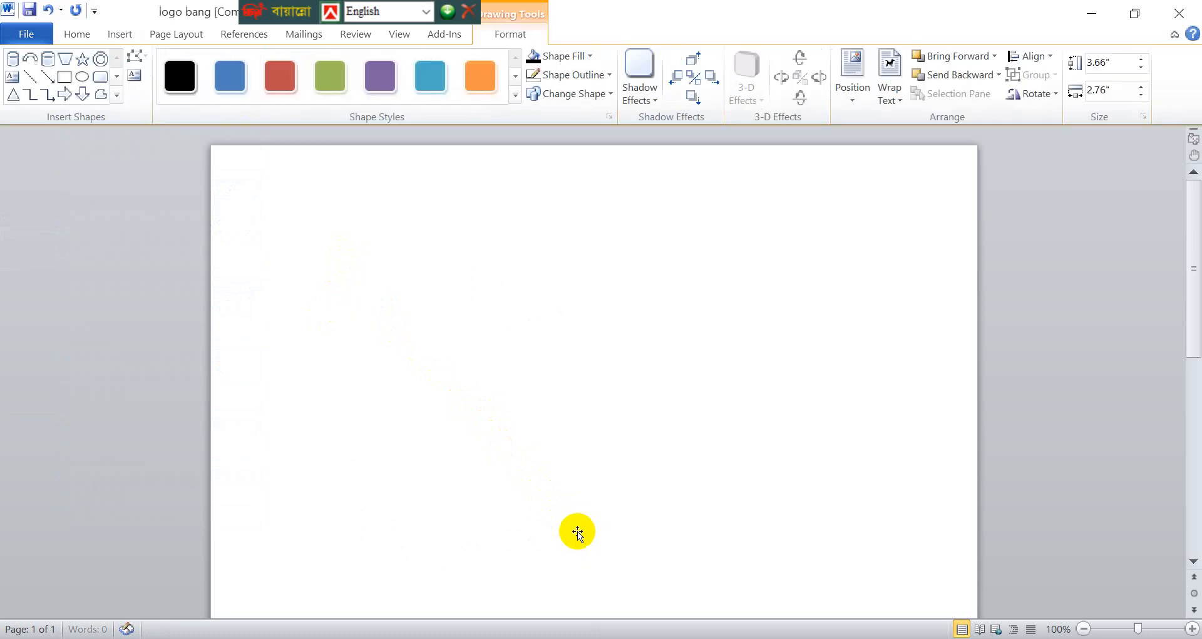
scroll(373, 349, "down", 3)
scroll(558, 447, "up", 3)
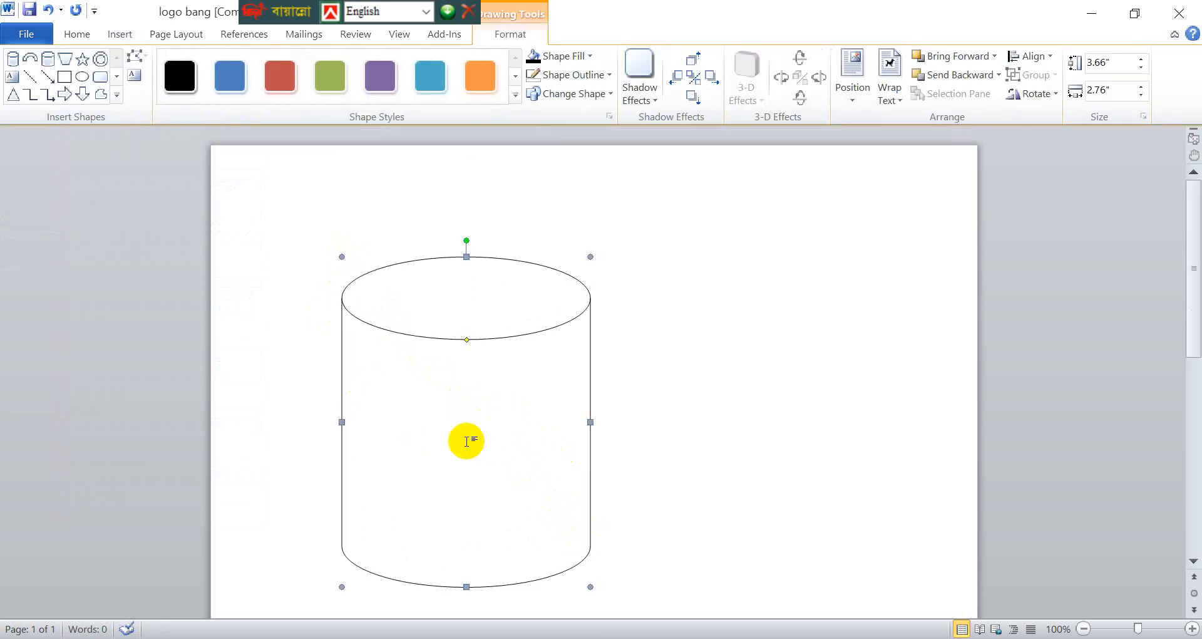
- Centre the can horizontally on the page, then move it slightly down by hand
left_click(1039, 62)
left_click(999, 98)
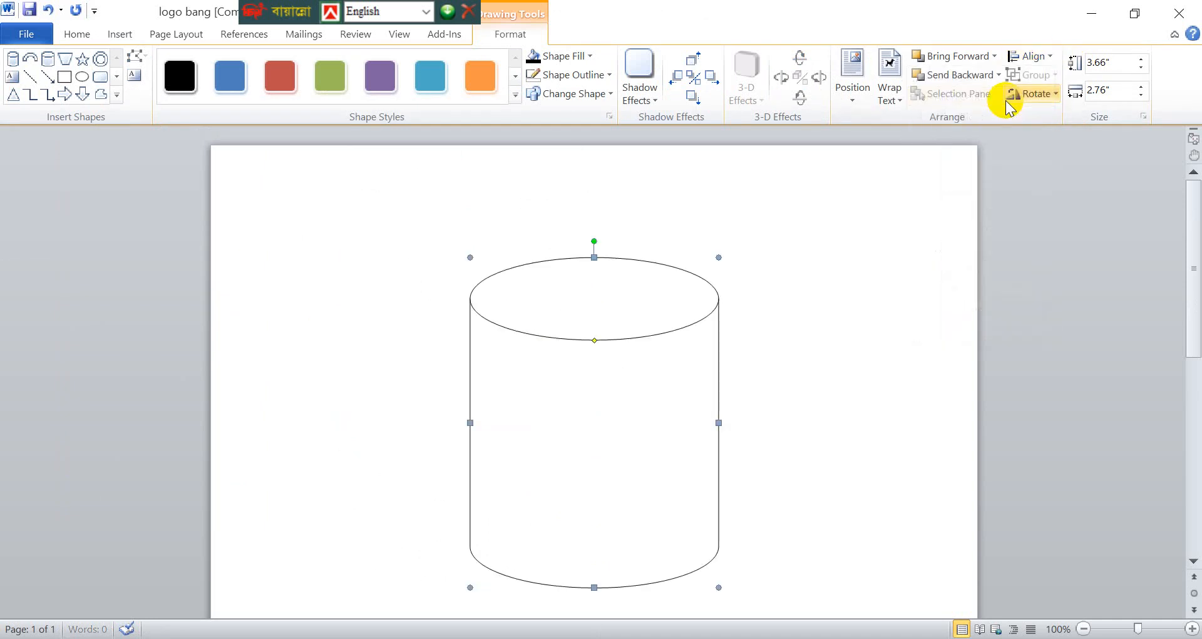
scroll(788, 314, "down", 1)
scroll(786, 392, "down", 6)
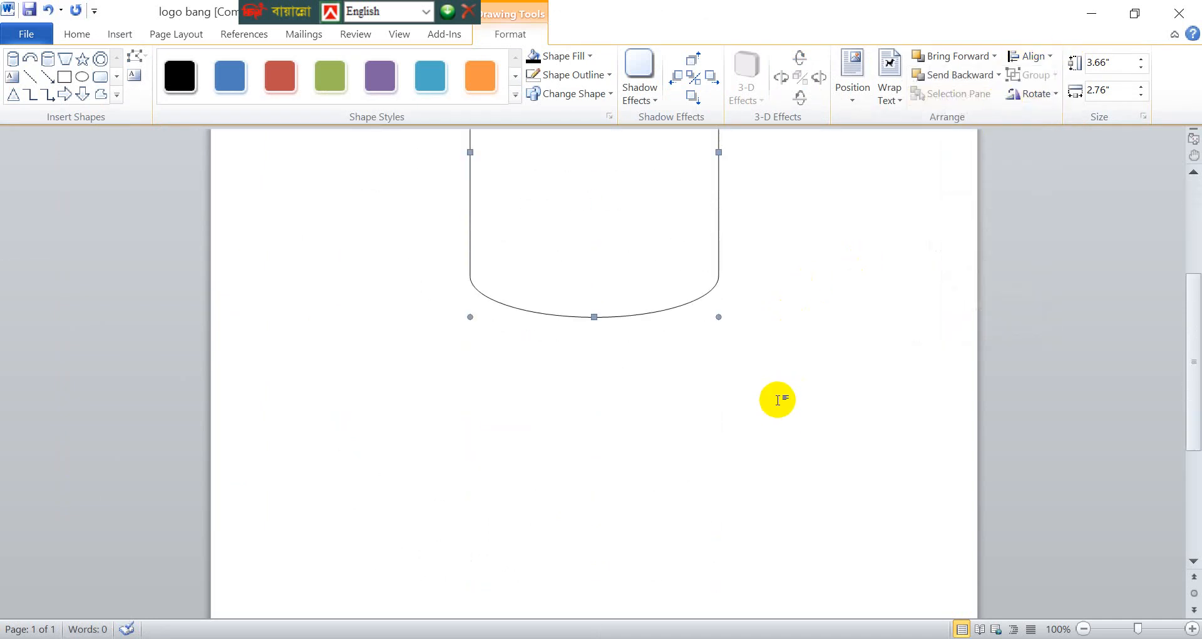
scroll(796, 382, "down", 5)
scroll(754, 389, "up", 8)
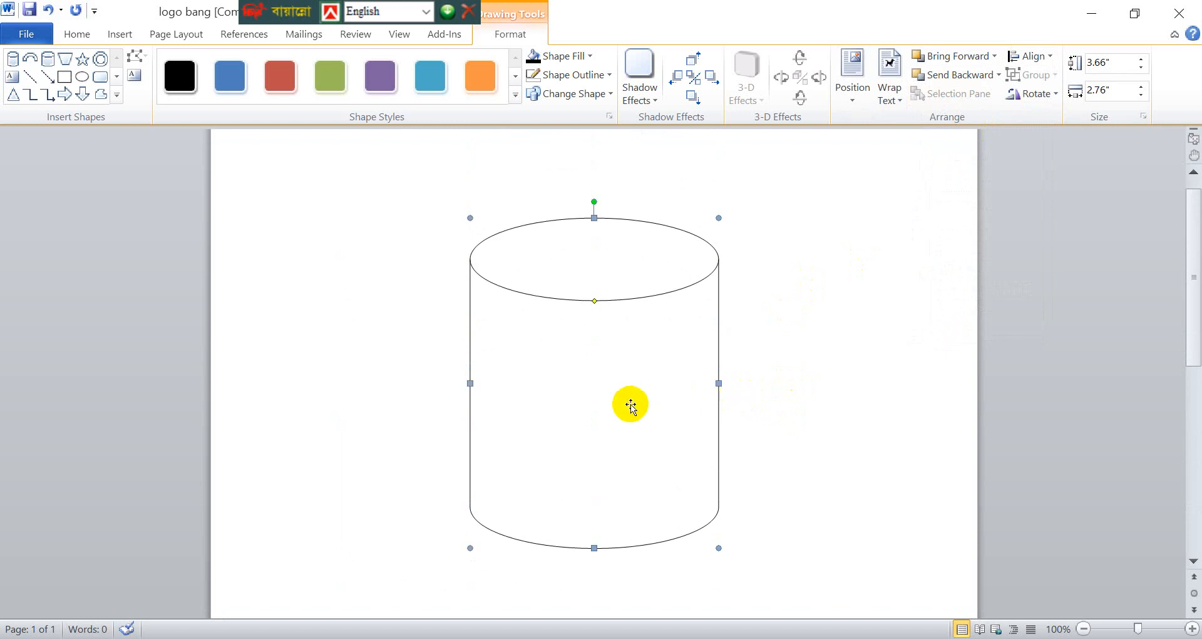
mouse_move(628, 403)
left_mouse_down()
mouse_move(582, 422)
mouse_move(633, 429)
mouse_move(623, 424)
left_mouse_up()
left_click(796, 390)
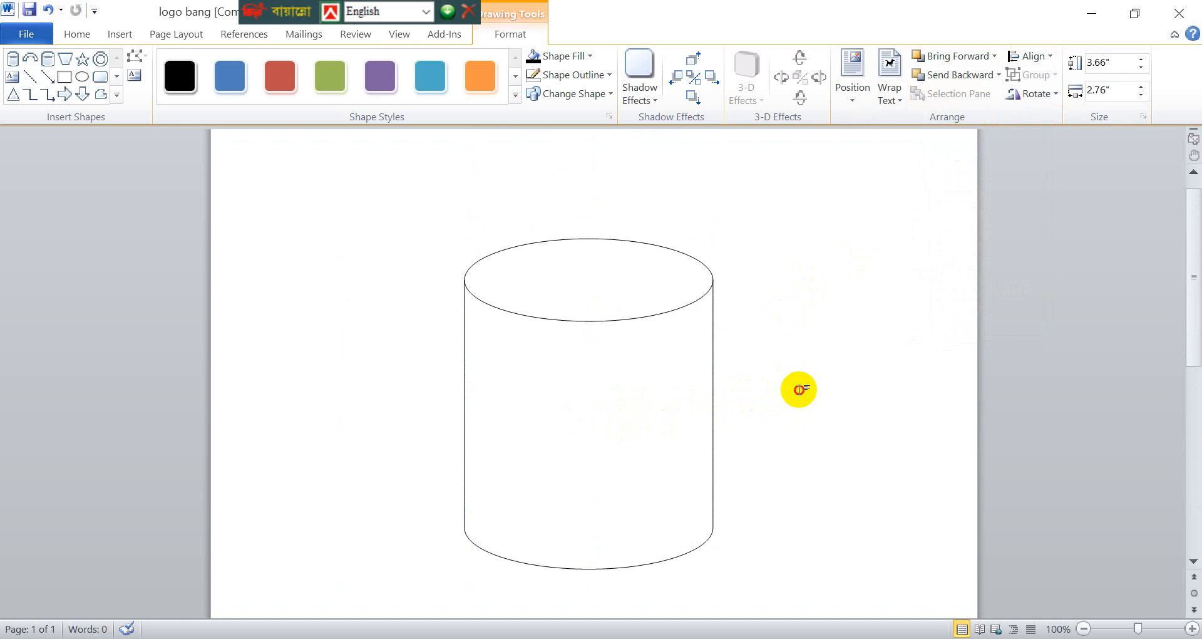
- Fill the can with the standard colour Blue
scroll(556, 383, "down", 1)
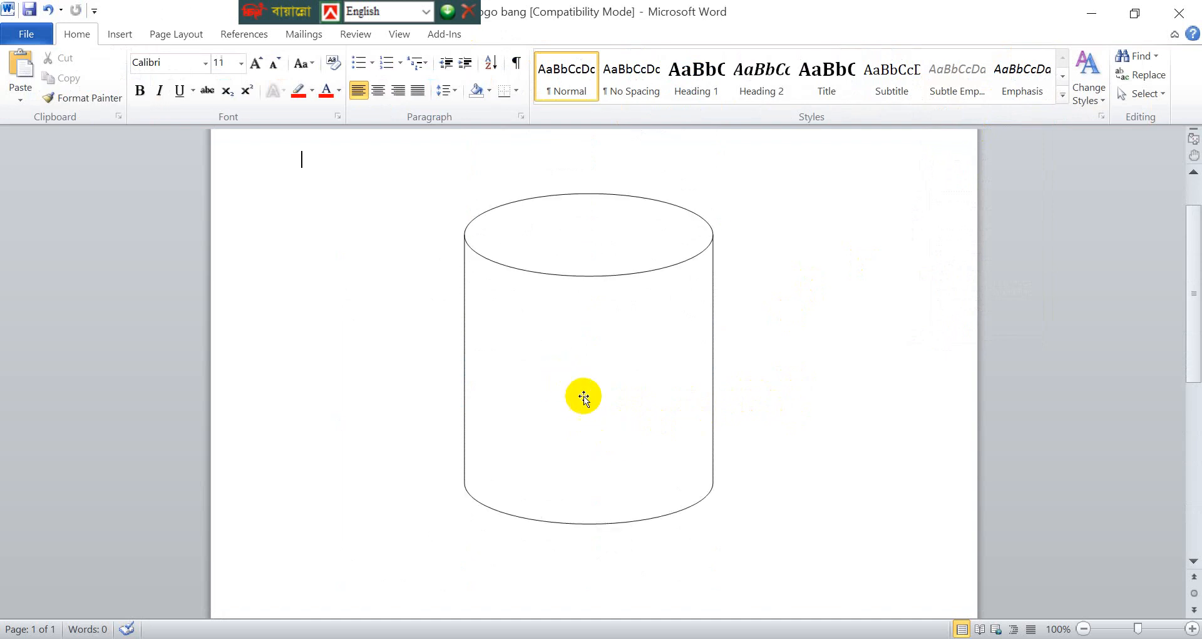
scroll(582, 397, "up", 2)
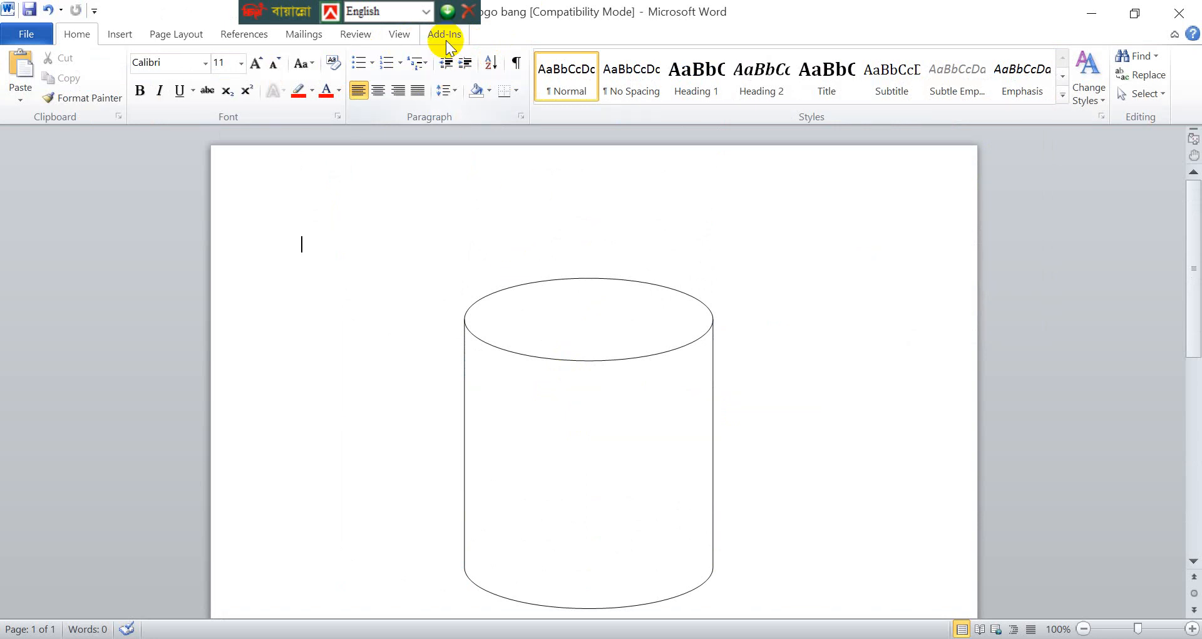
left_click(545, 432)
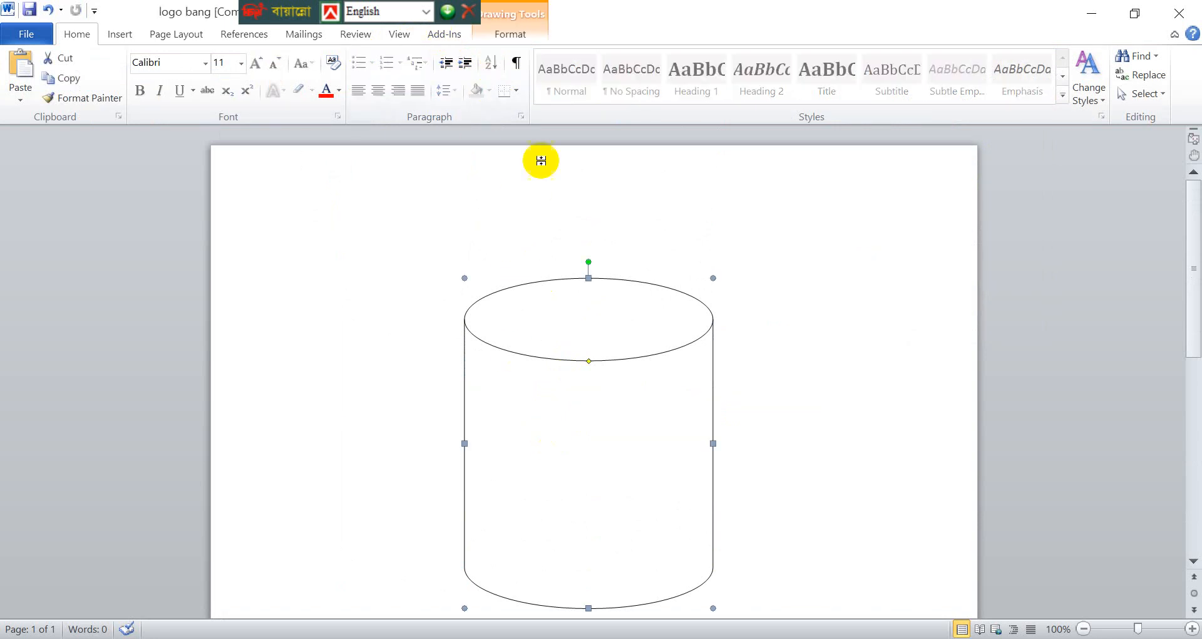
left_click(508, 36)
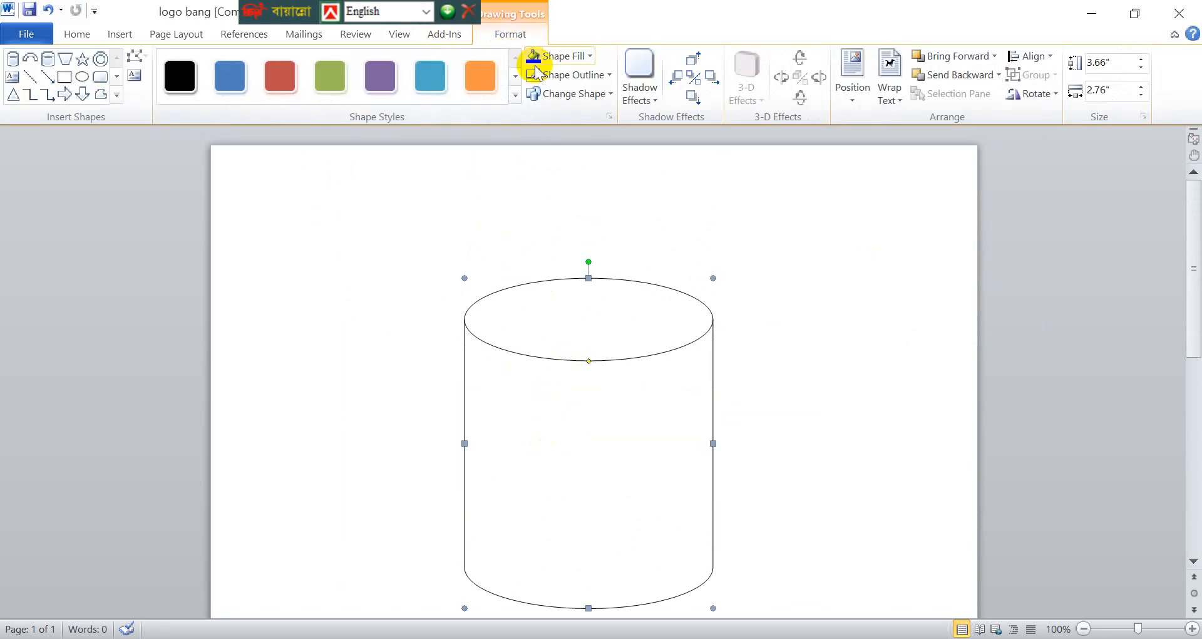
left_click(566, 57)
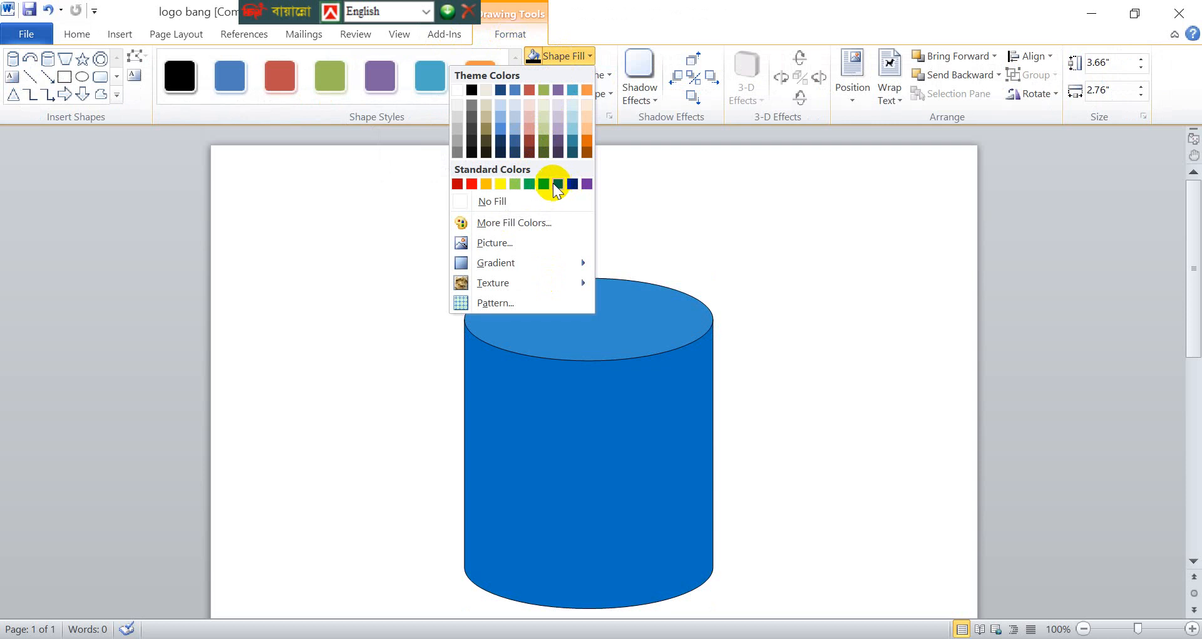
left_click(556, 184)
scroll(710, 352, "down", 3)
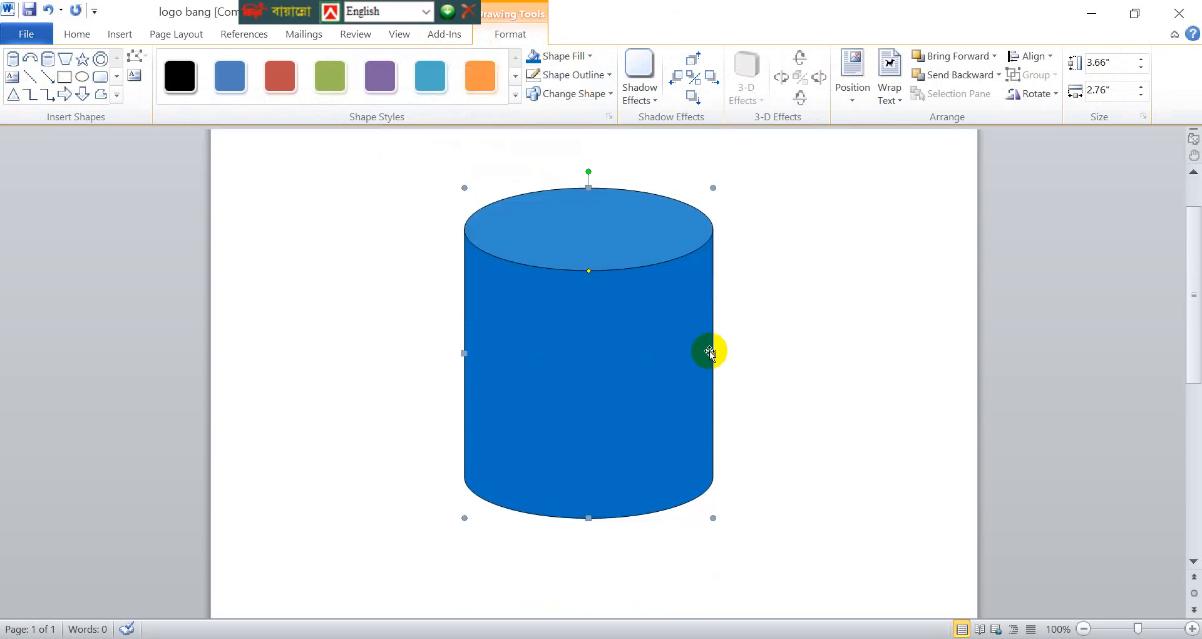
scroll(619, 520, "up", 3)
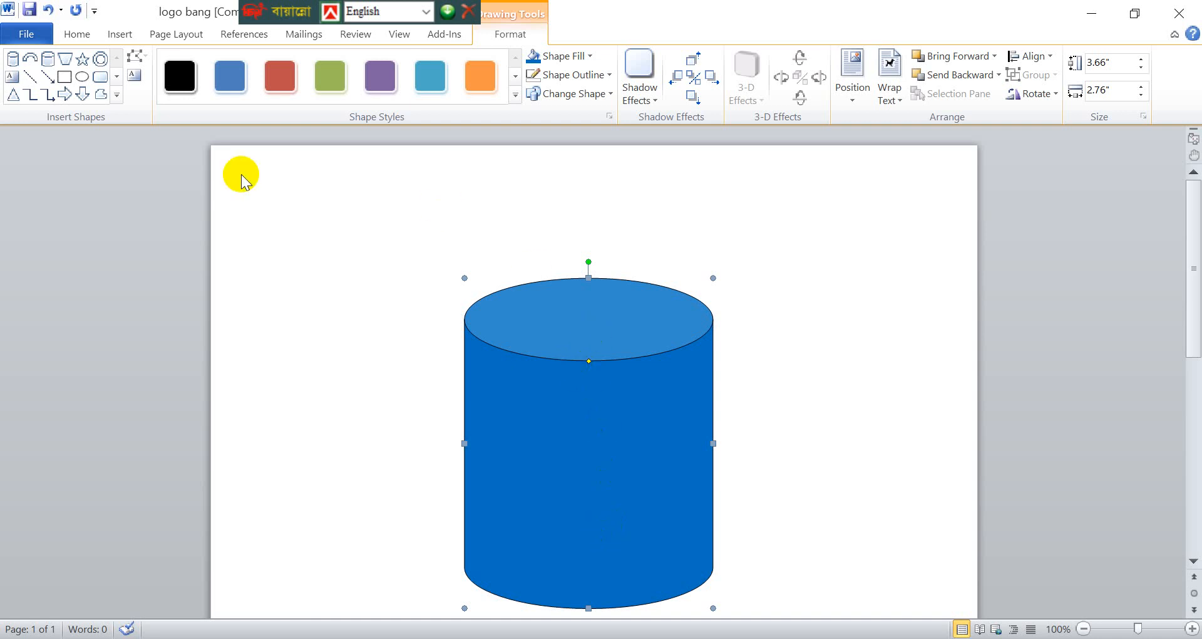
- Draw a Block Arc about 2.16" high to the right of the can and widen it to about 2.6"
left_click(120, 35)
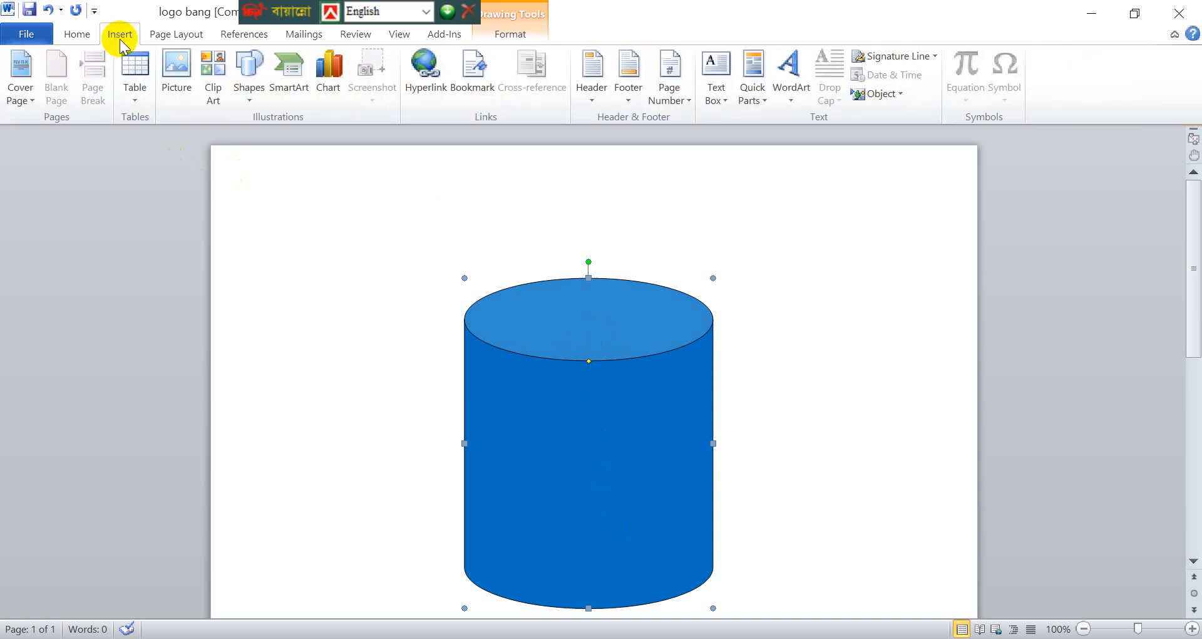
left_click(245, 91)
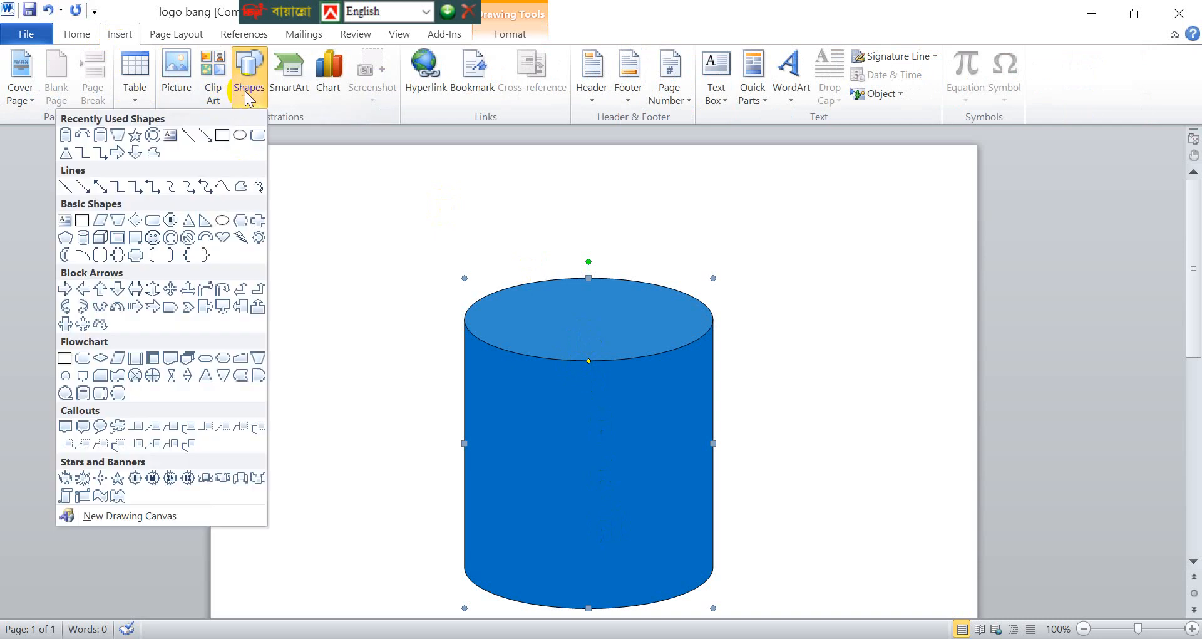
left_click(84, 136)
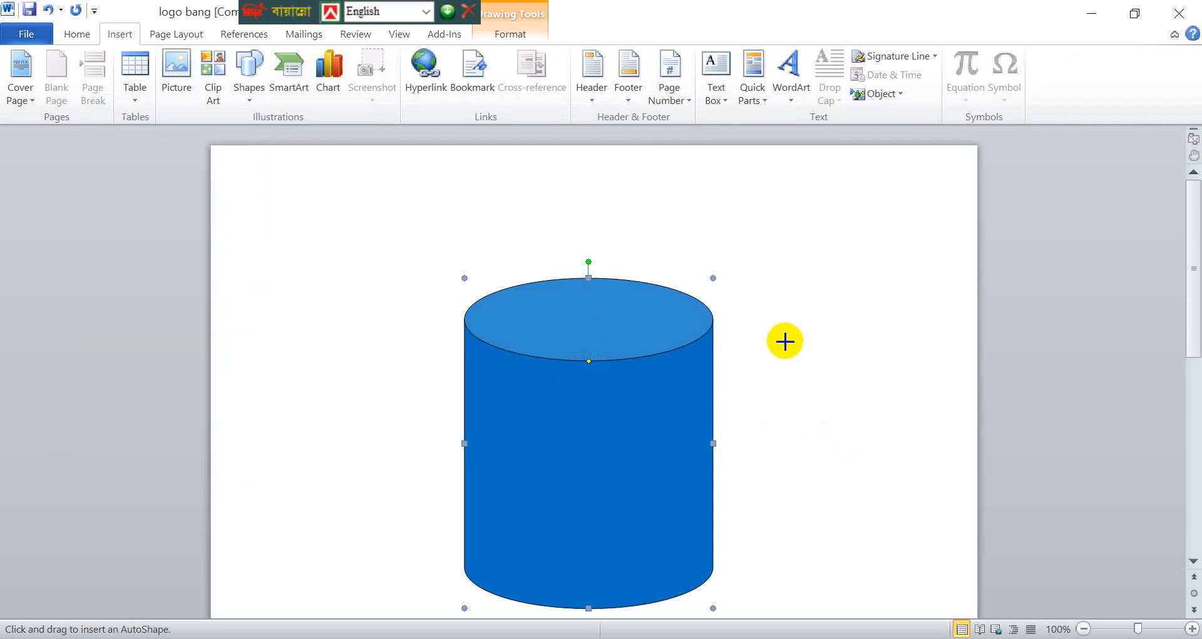
left_click_drag(784, 341, 980, 408)
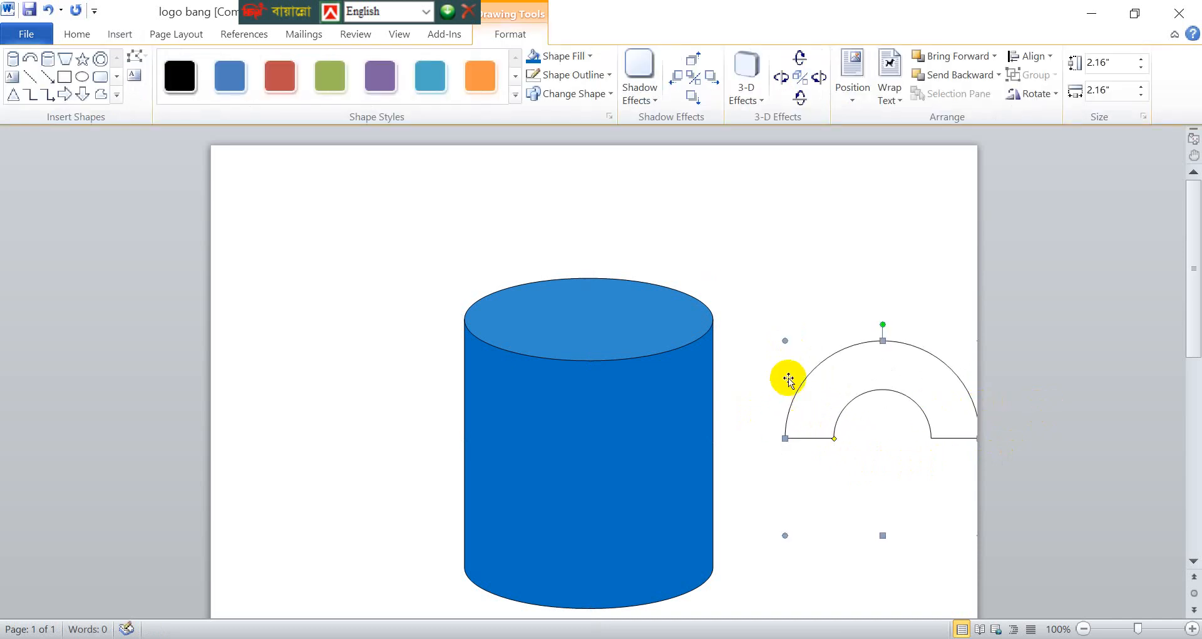
left_click_drag(786, 437, 746, 431)
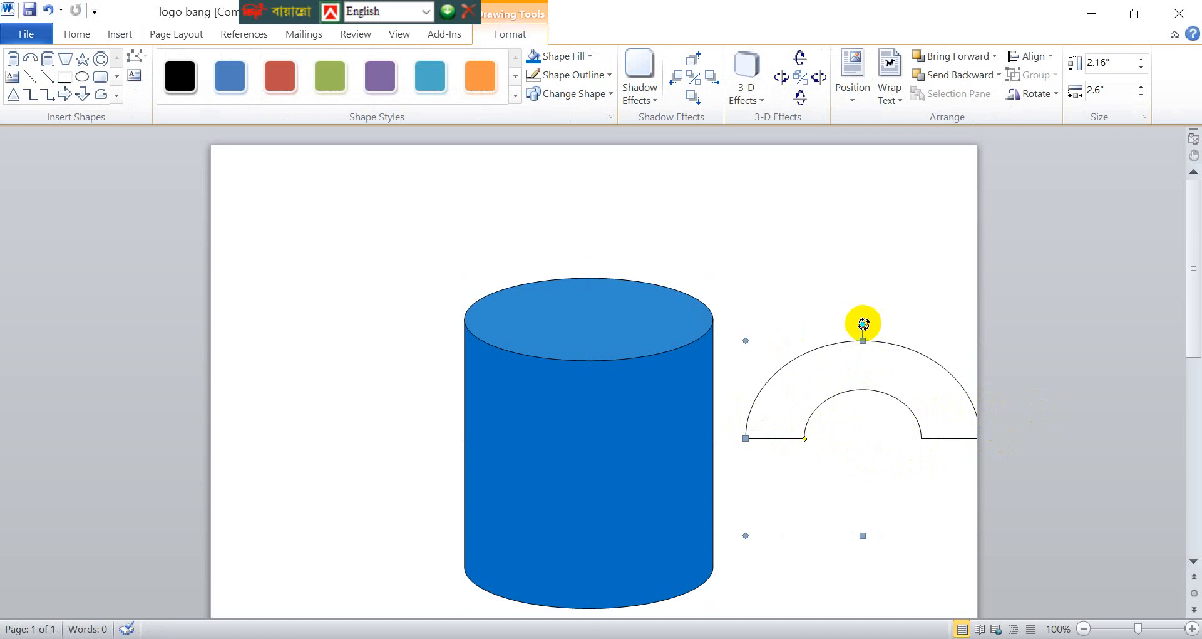
- Rotate the block arc 90° clockwise and place it against the can's right side as the mug handle
left_click_drag(873, 318, 768, 451)
key("Escape")
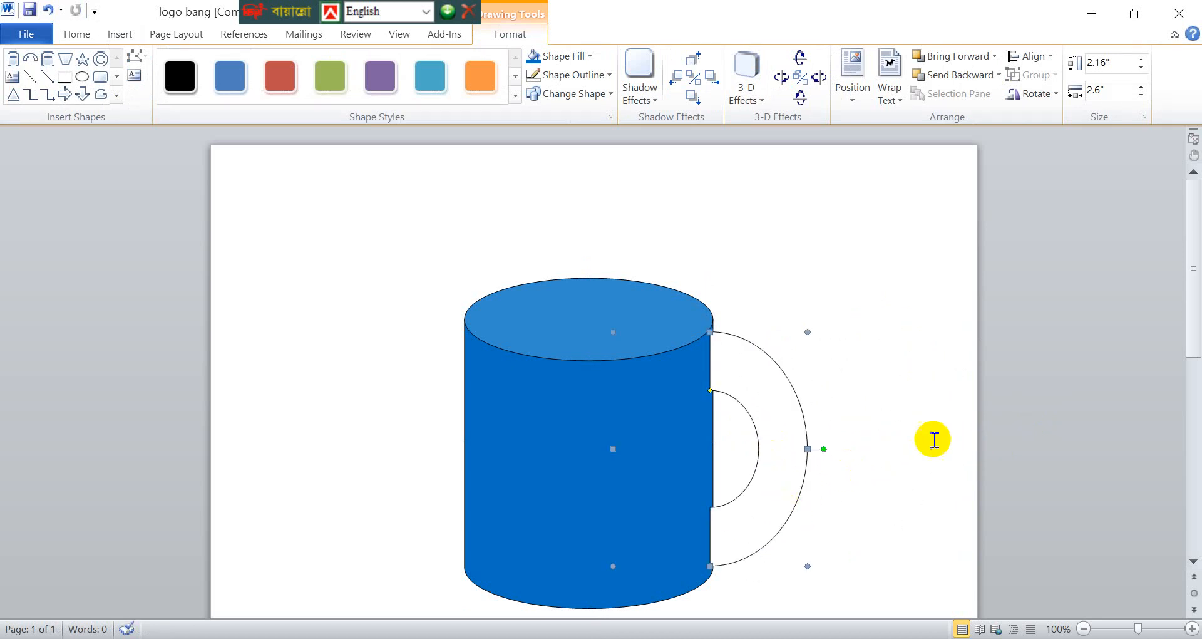
left_click(934, 427)
- Fill the block arc handle with the standard colour Blue and remove its outline
scroll(931, 426, "down", 1)
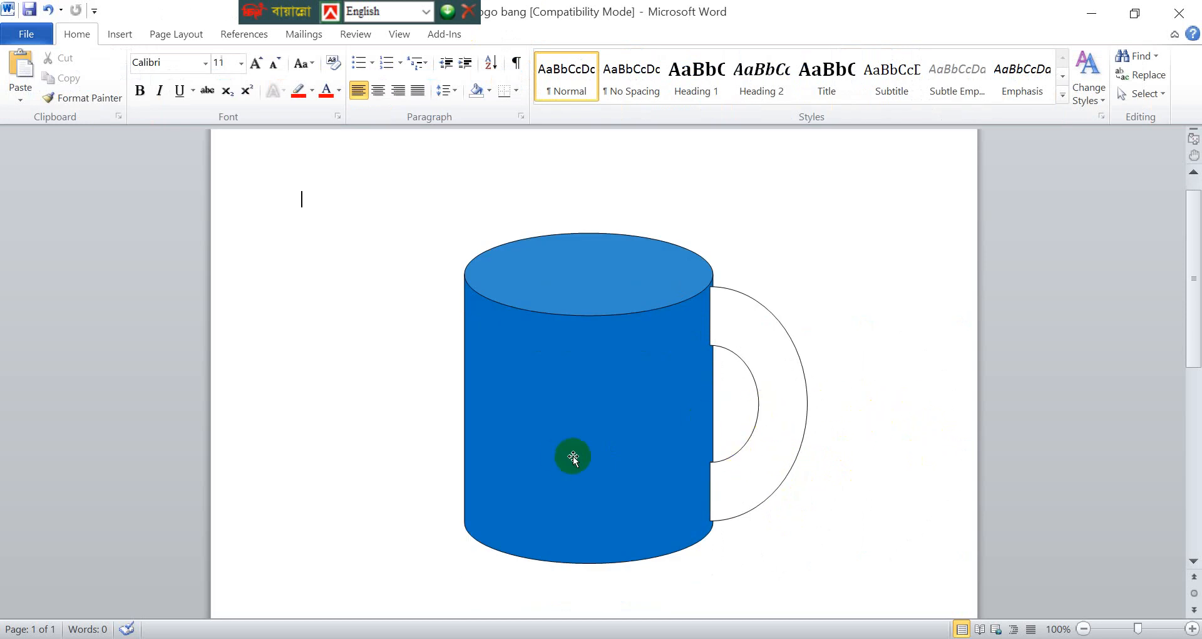
left_click(759, 350)
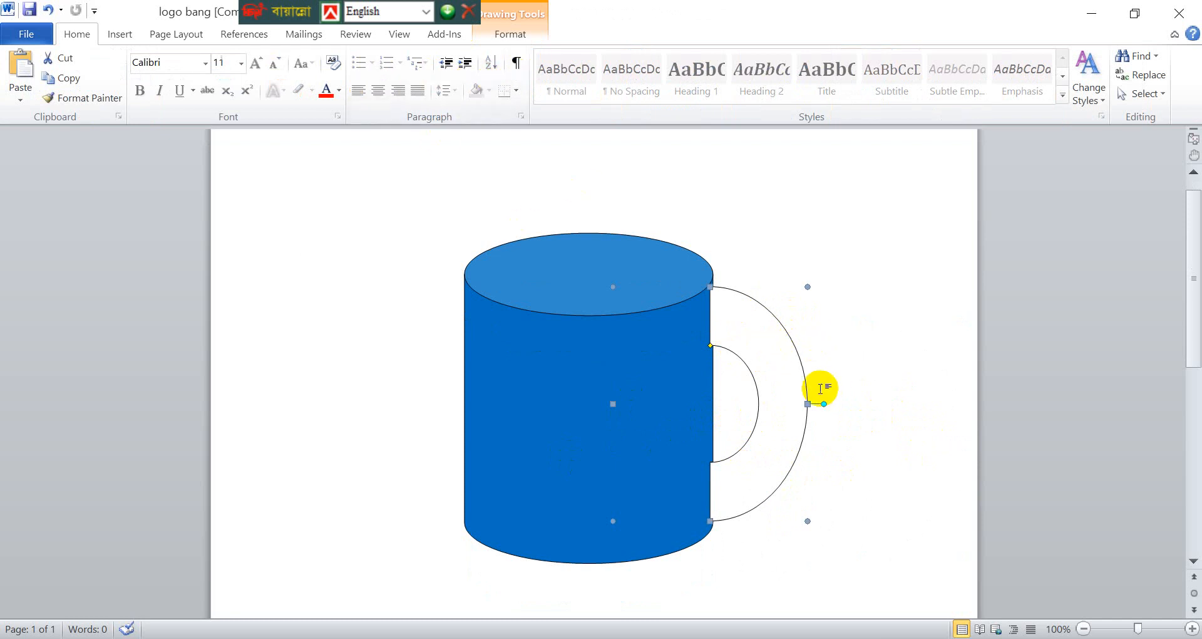
left_click(524, 39)
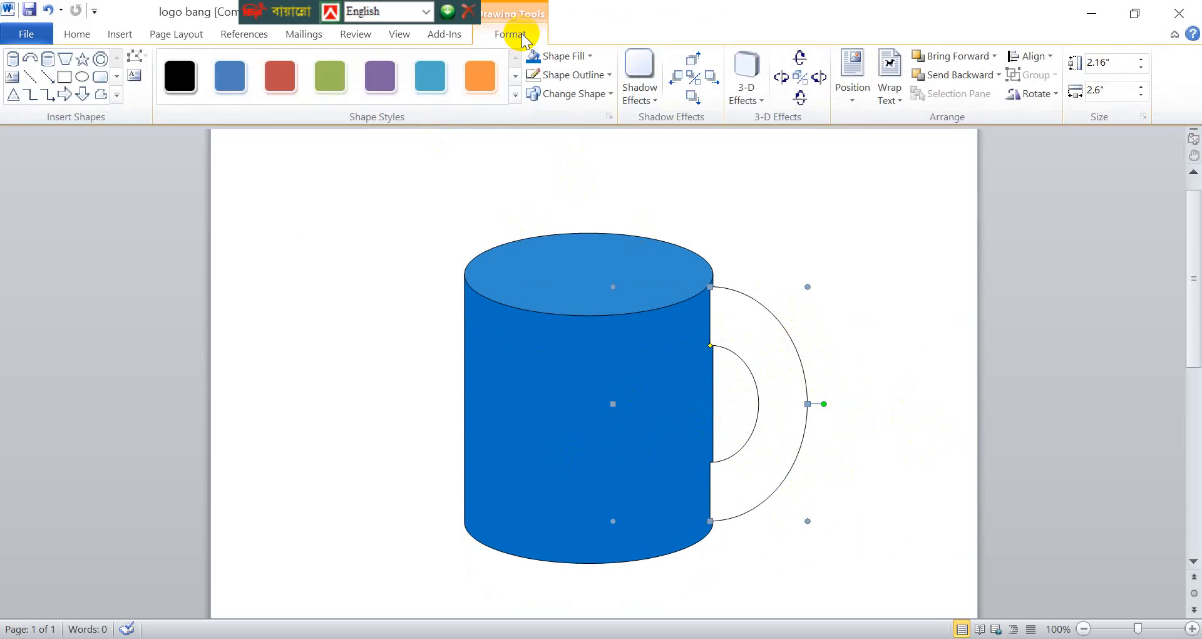
left_click(576, 58)
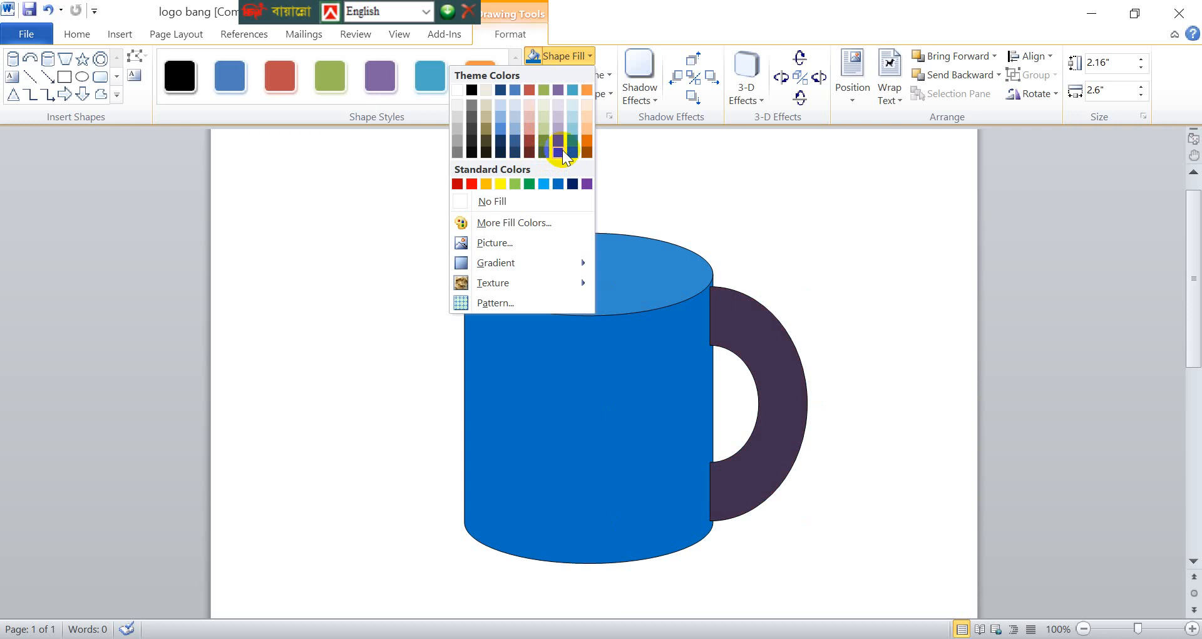
left_click(556, 184)
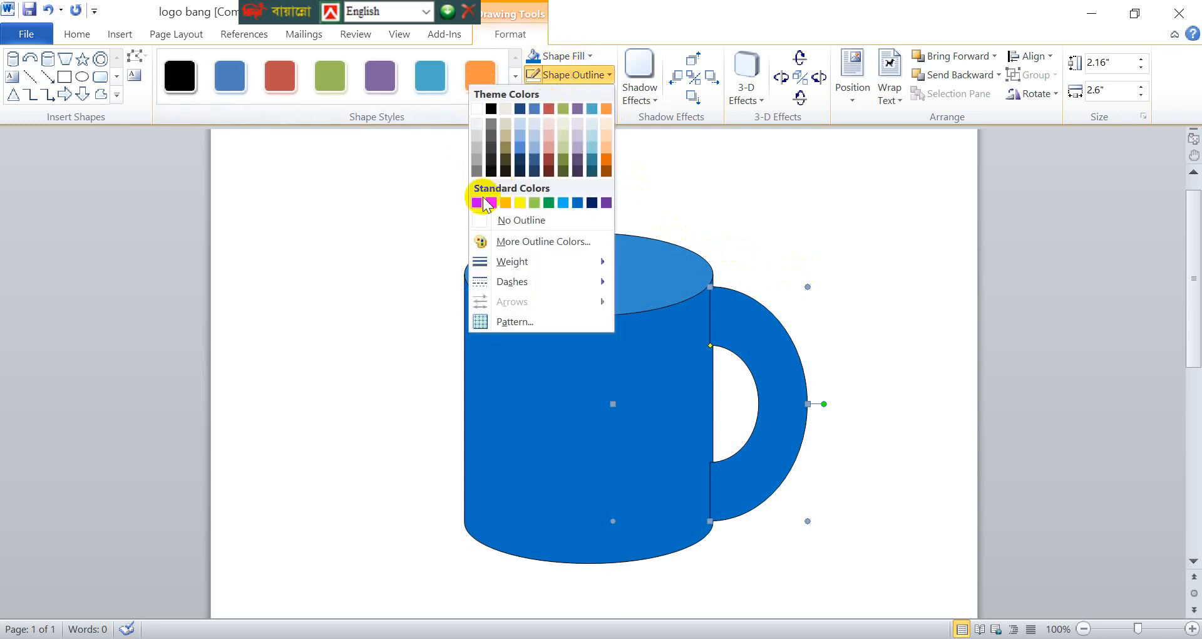
left_click(495, 219)
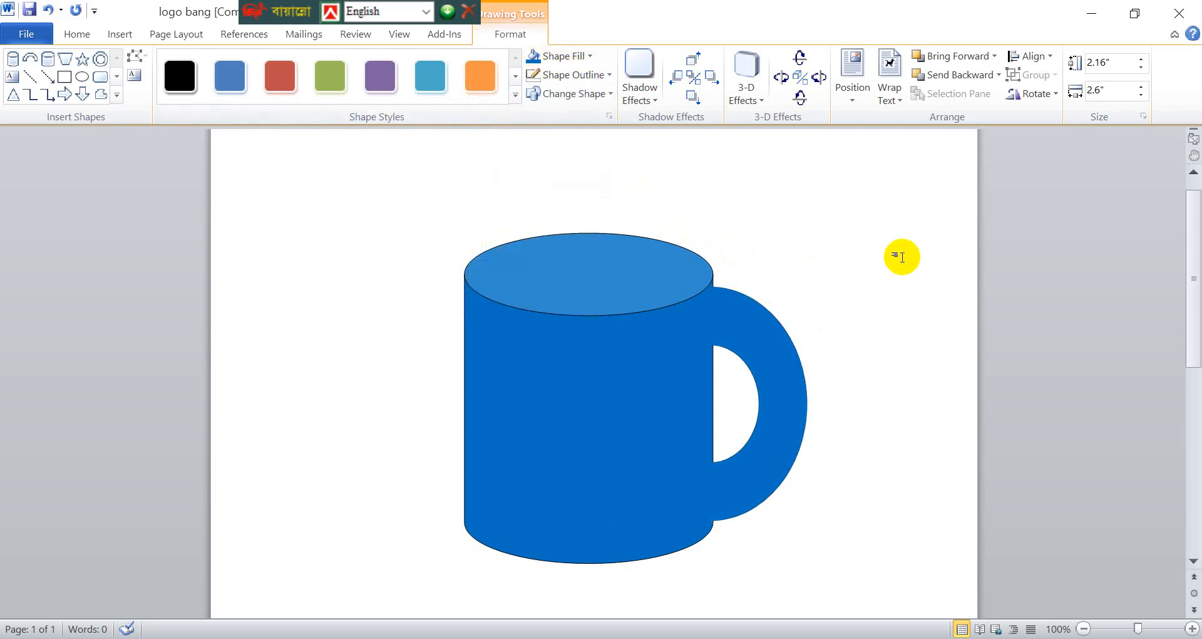
left_click(601, 211)
scroll(741, 225, "down", 3)
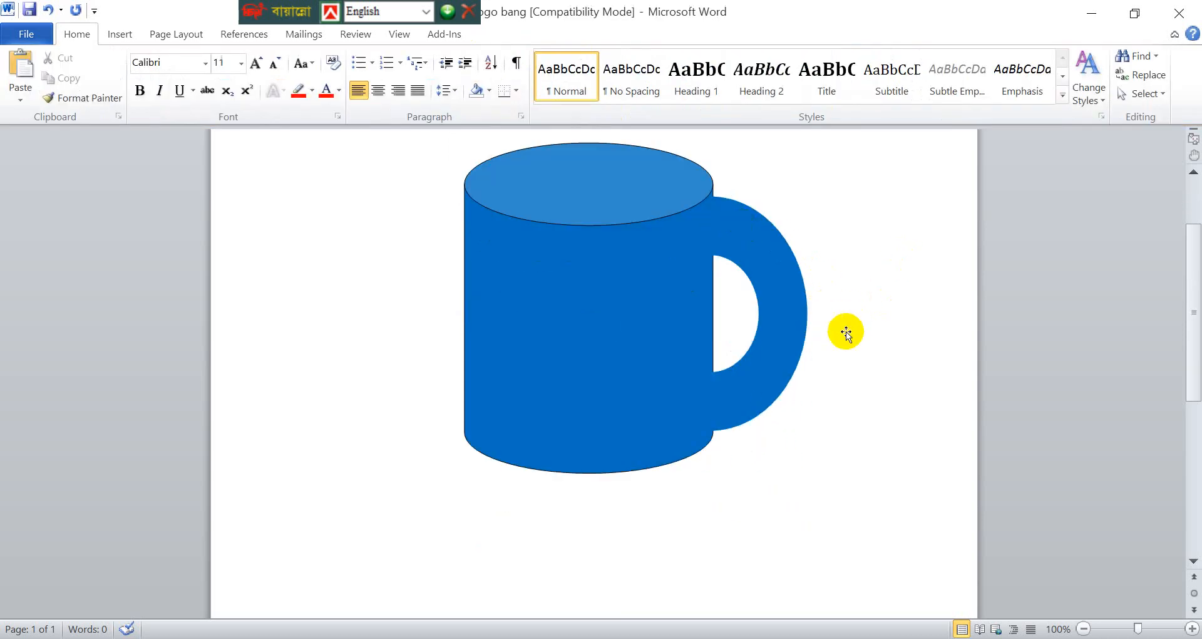
scroll(732, 330, "up", 5)
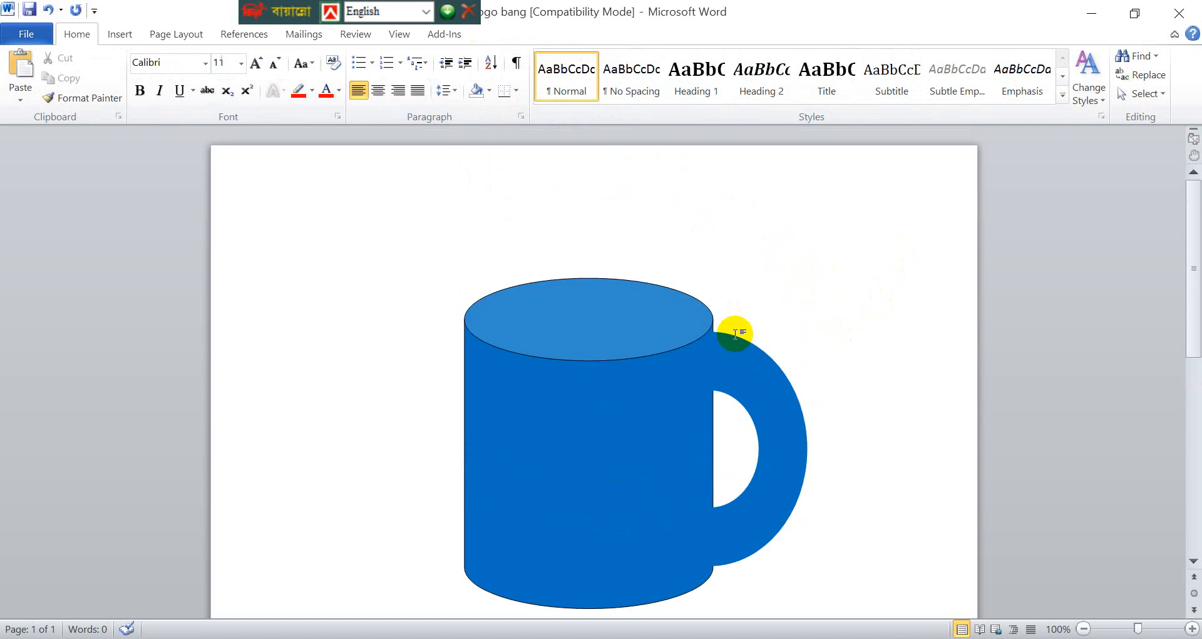
- Nudge the block arc handle slightly down along the can's right side until its lower end meets the can's lower edge
scroll(745, 335, "down", 3)
left_click(773, 308)
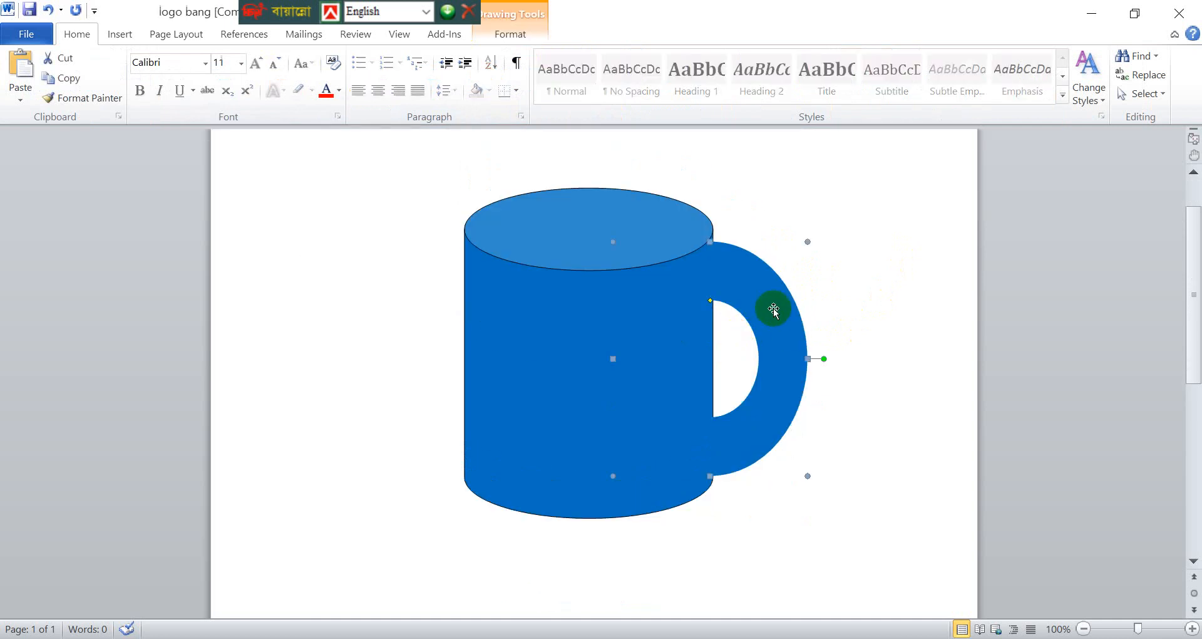
key("ctrl+Down")
key("ctrl+Down")
key("ctrl+Down")
key("ctrl+Down")
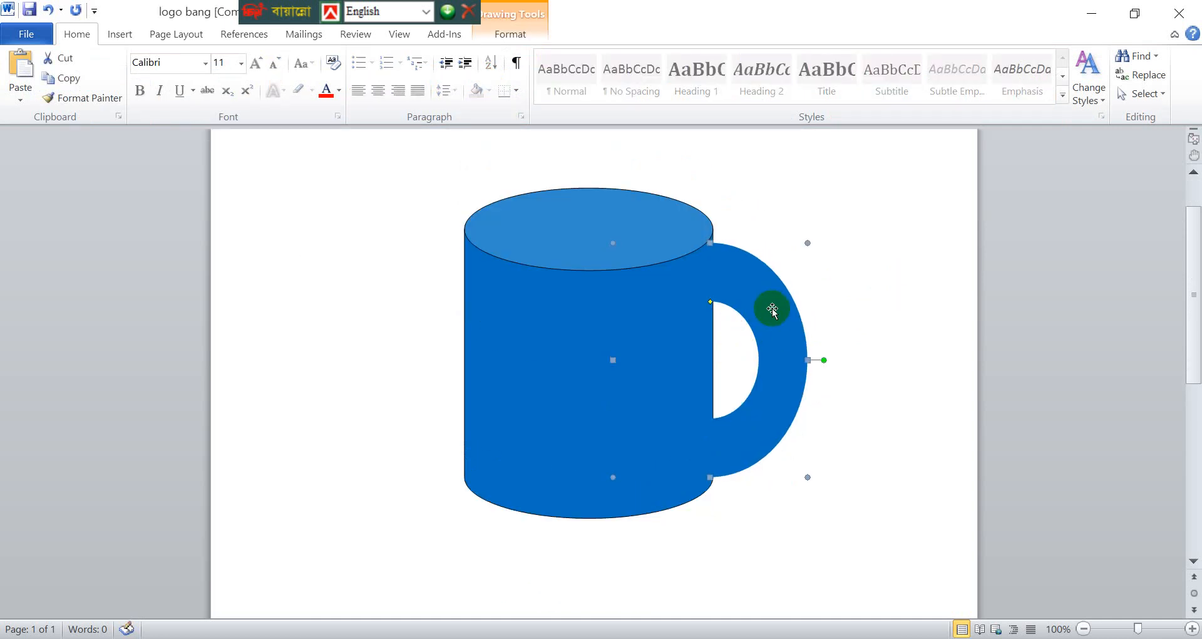
left_click(854, 289)
left_click(788, 347)
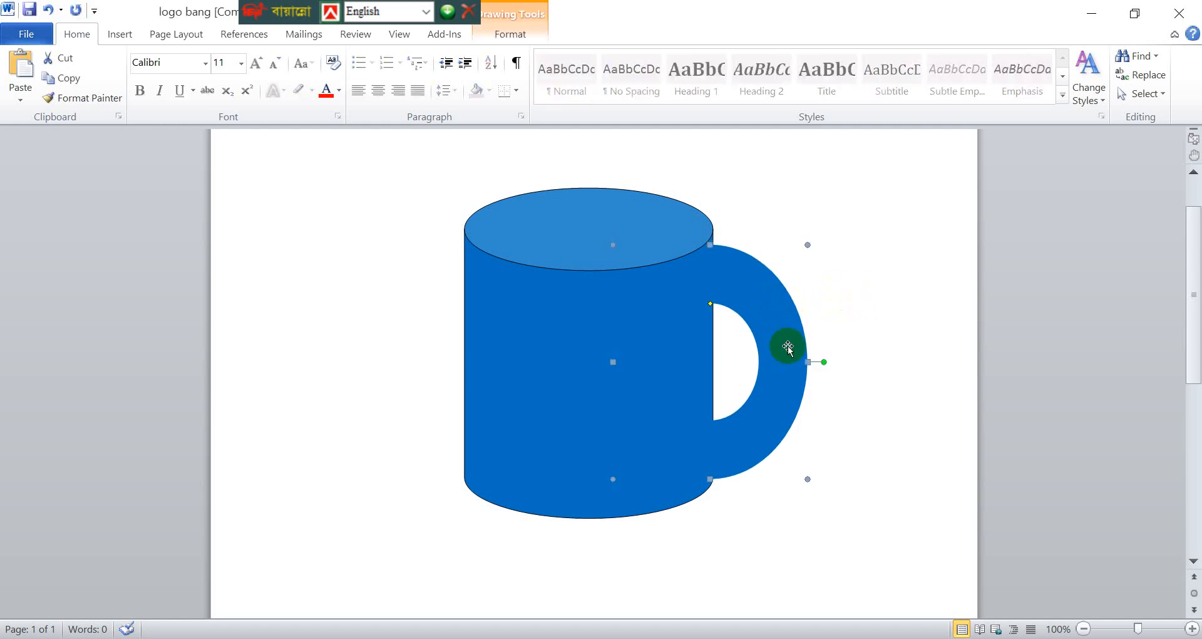
left_click(870, 359)
scroll(864, 357, "up", 3)
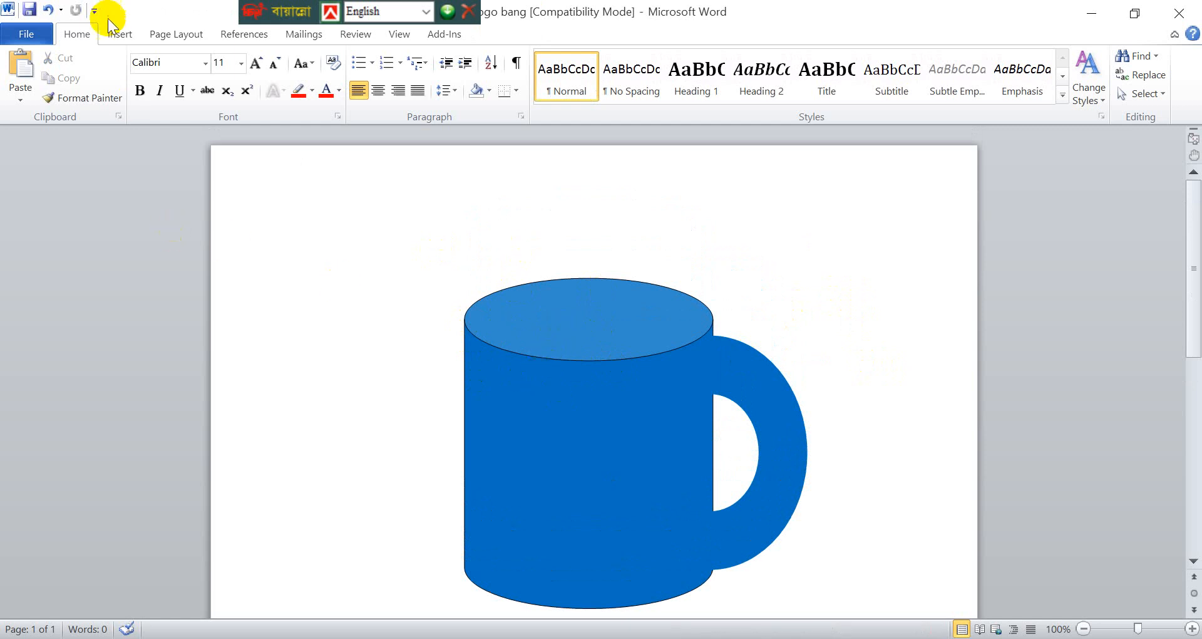
left_click(114, 36)
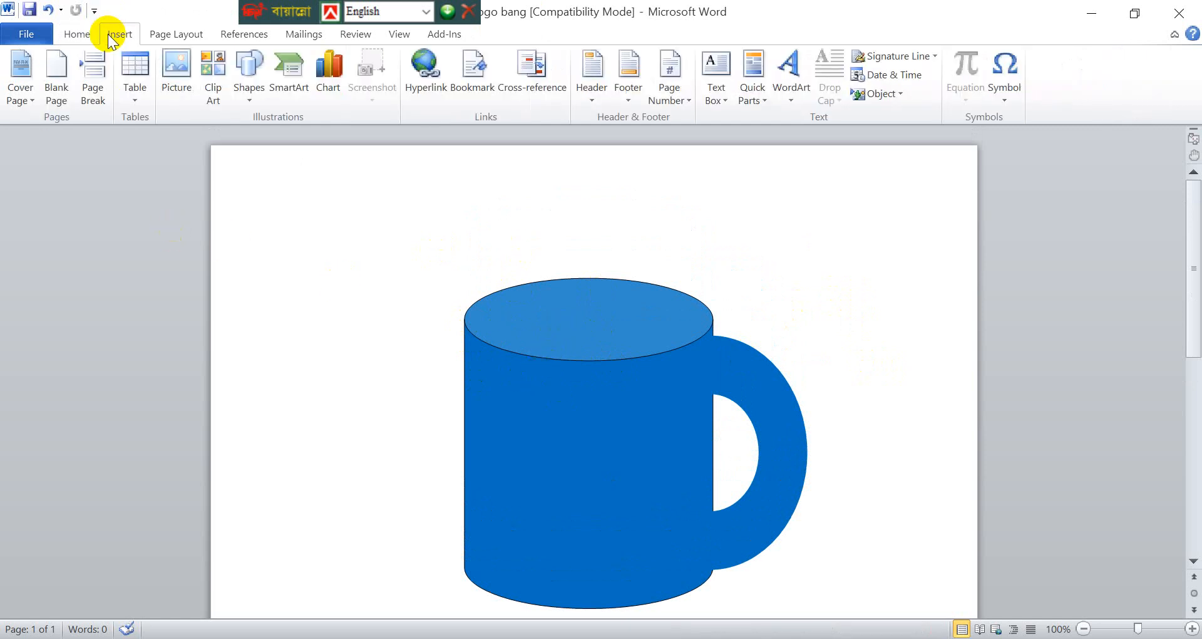
left_click(248, 94)
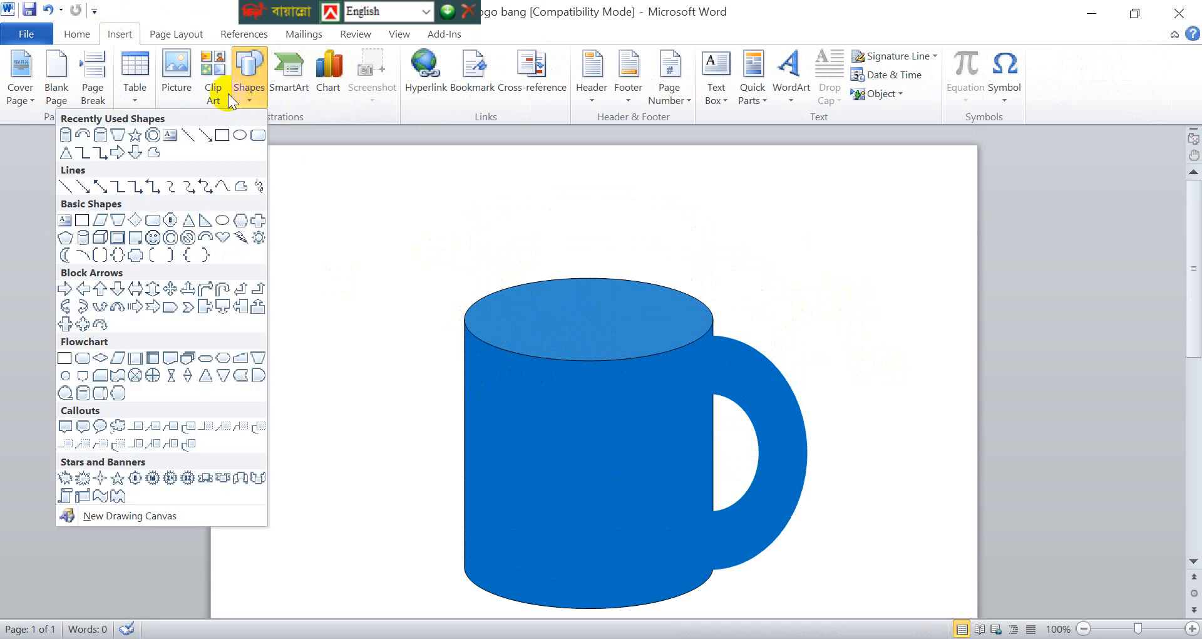
left_click(152, 136)
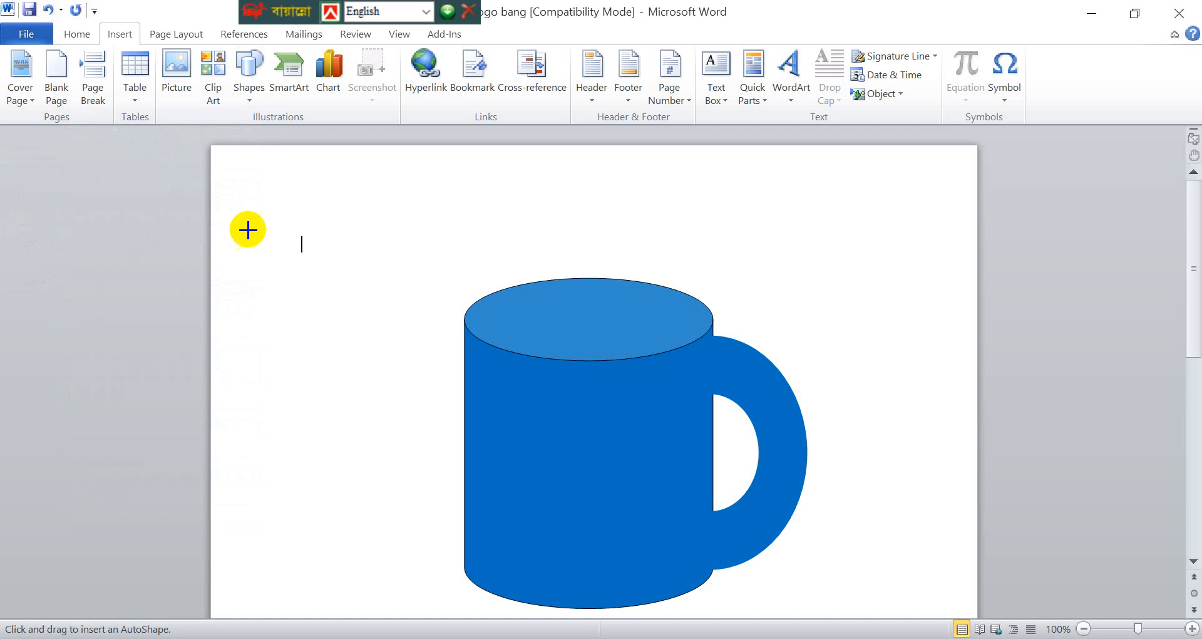
mouse_move(309, 231)
left_mouse_down()
mouse_move(388, 271)
mouse_move(457, 251)
left_mouse_up()
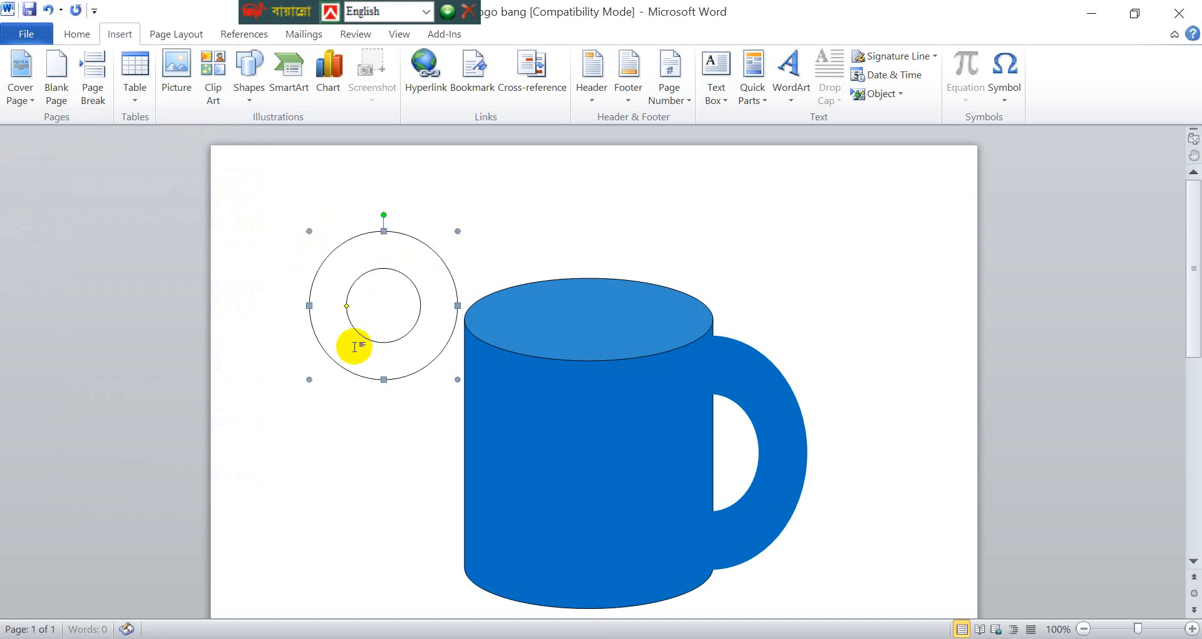
left_click_drag(382, 379, 299, 325)
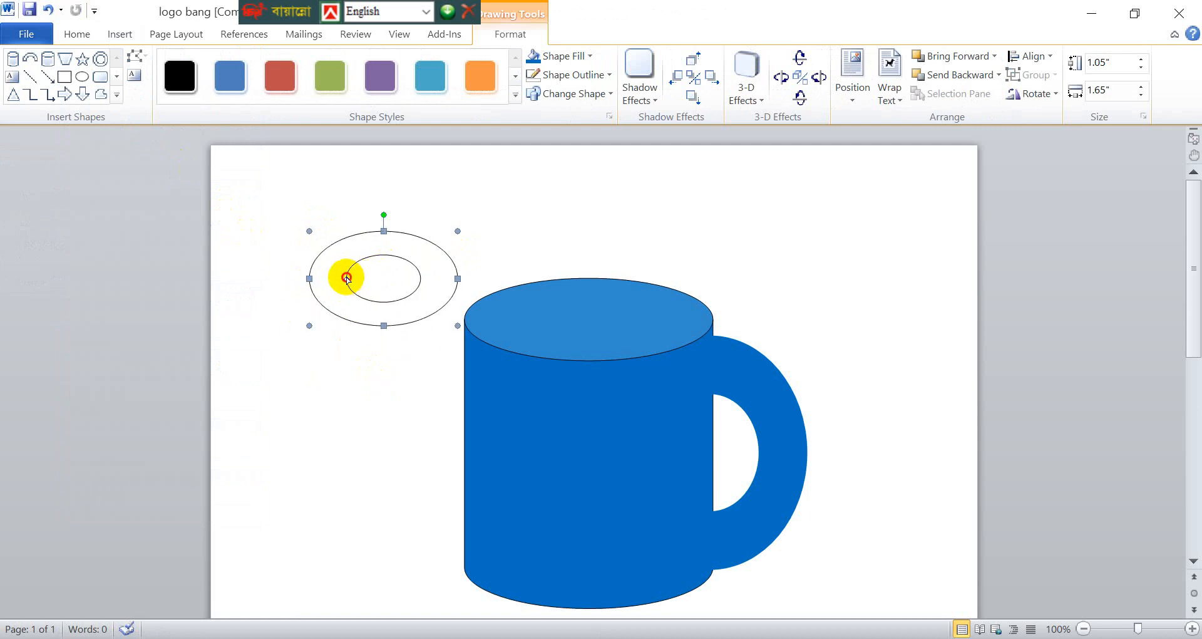
left_click_drag(347, 277, 528, 298)
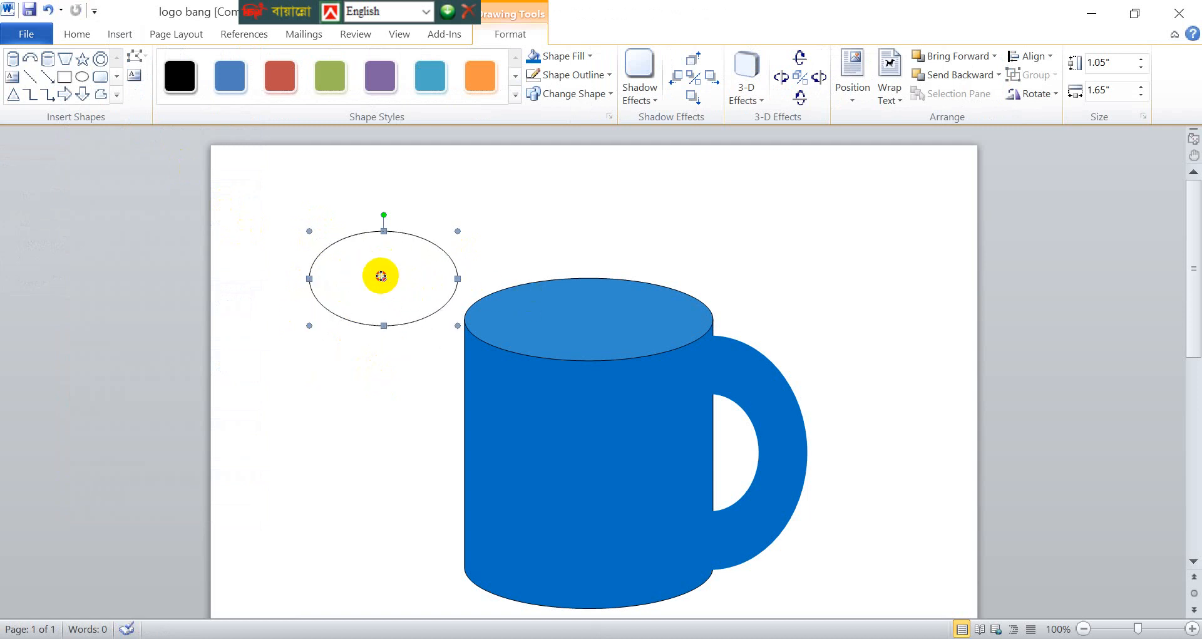
left_click_drag(381, 276, 337, 392)
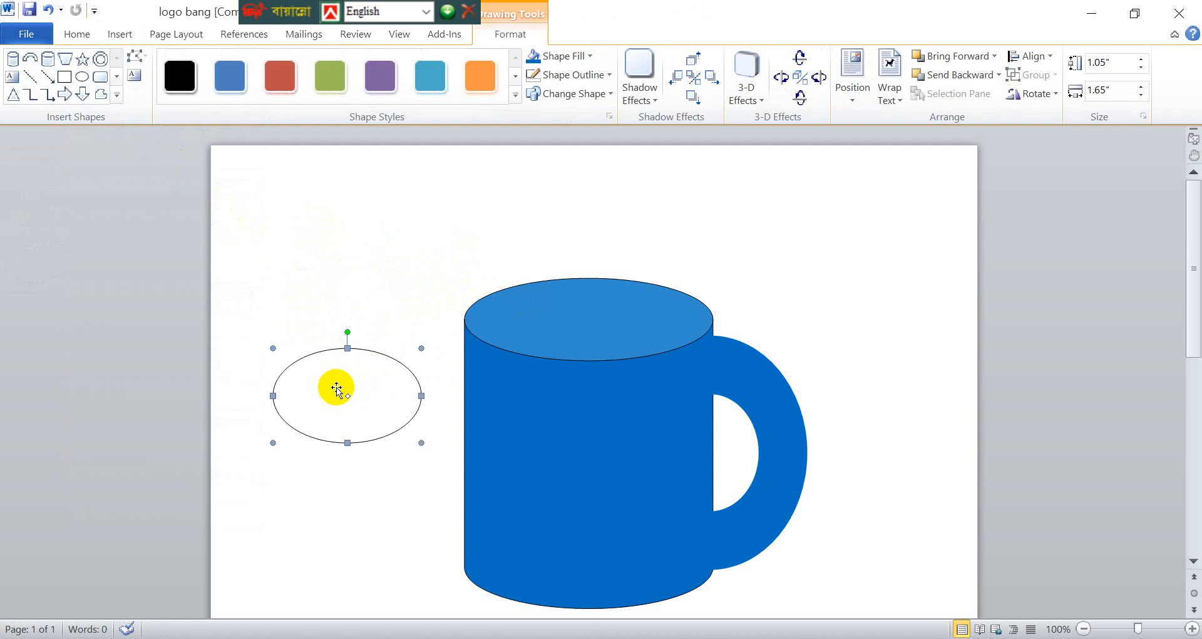
key("Delete")
- Draw a Donut shape about 1.08" high and 2.24" wide and place it over the can's top ellipse
left_click(123, 36)
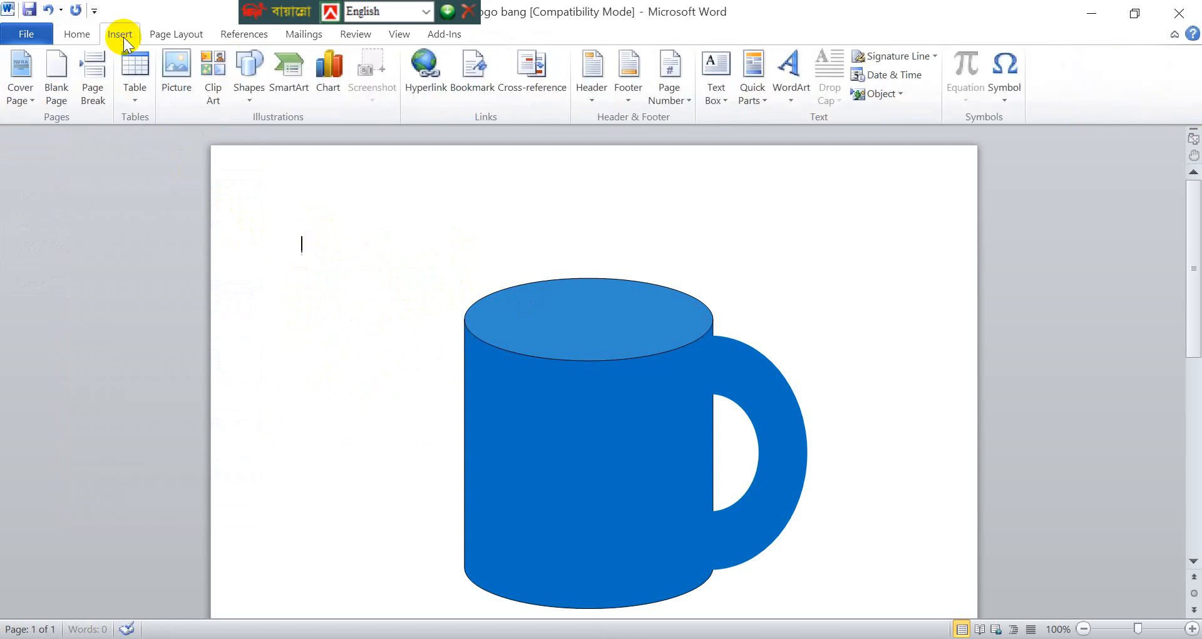
left_click(243, 81)
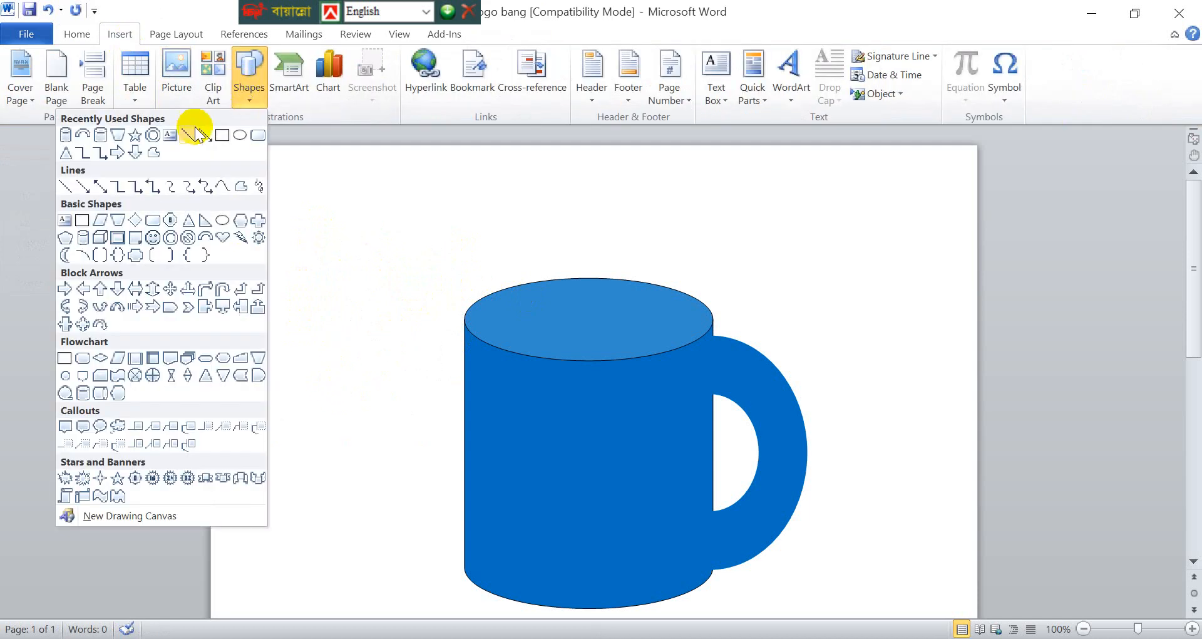
left_click(151, 135)
mouse_move(271, 218)
left_mouse_down()
mouse_move(340, 284)
mouse_move(471, 276)
mouse_move(475, 315)
left_mouse_up()
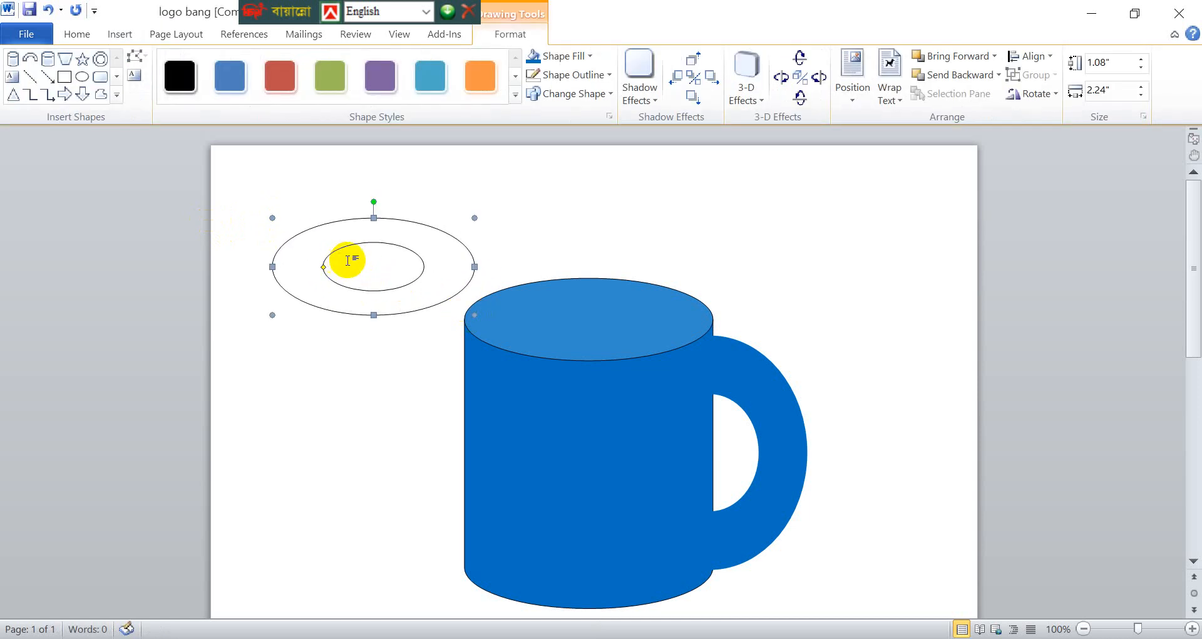
left_click(375, 231)
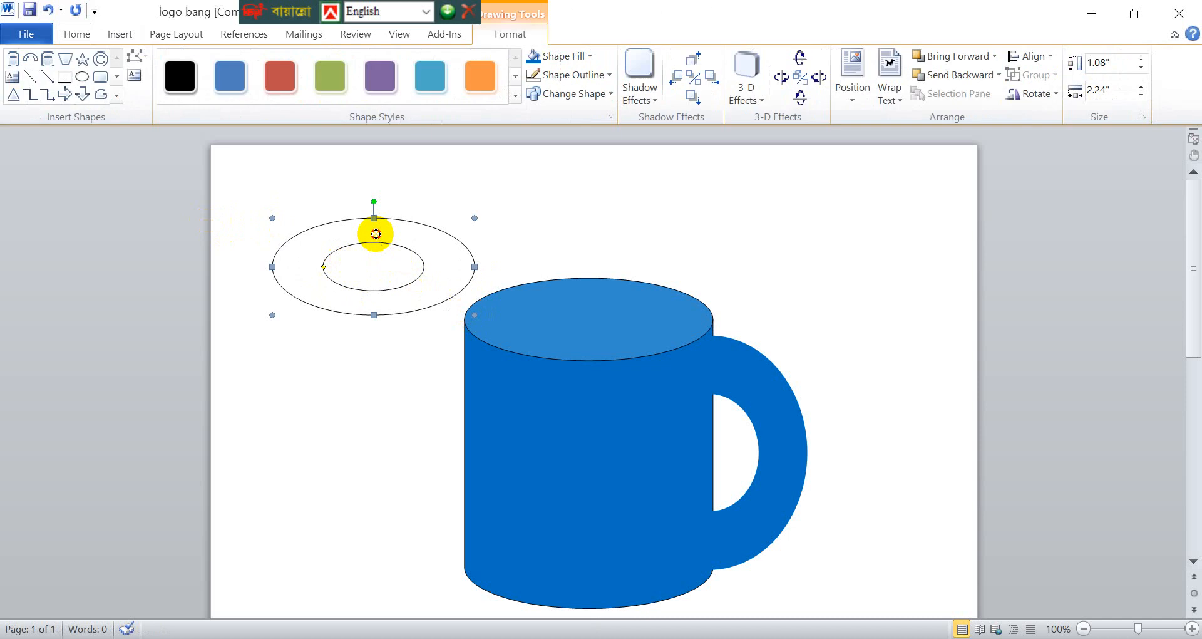
left_click_drag(375, 231, 589, 278)
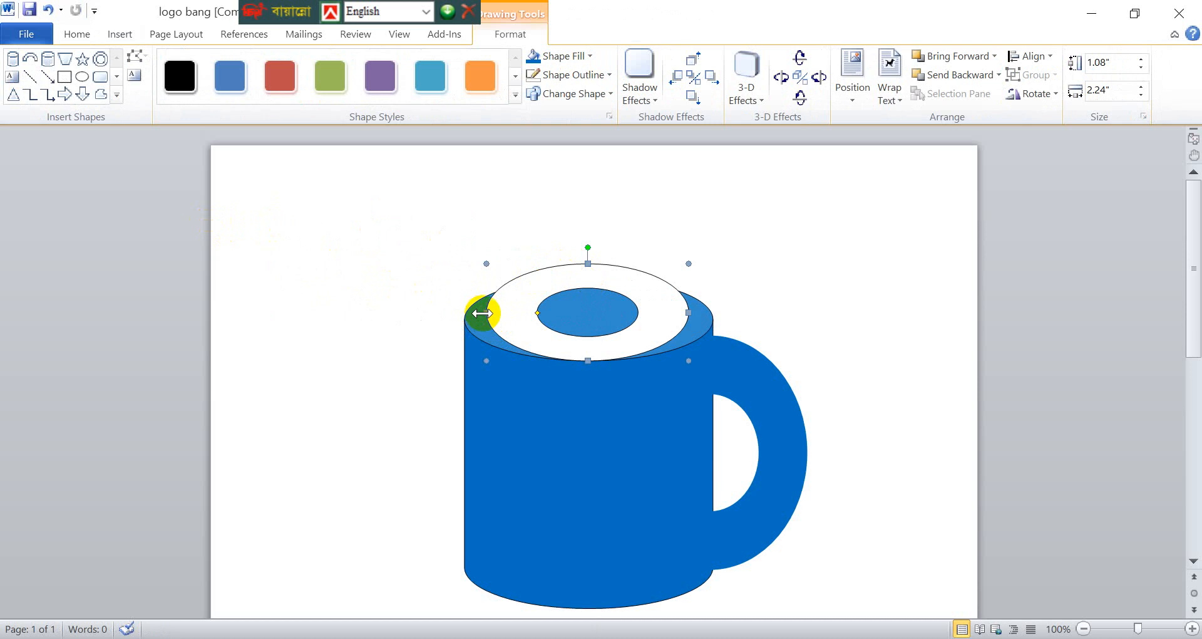
- Resize the donut to about 0.92" by 2.76" to match the can's top ellipse and shift it slightly upward
left_click_drag(487, 313, 465, 332)
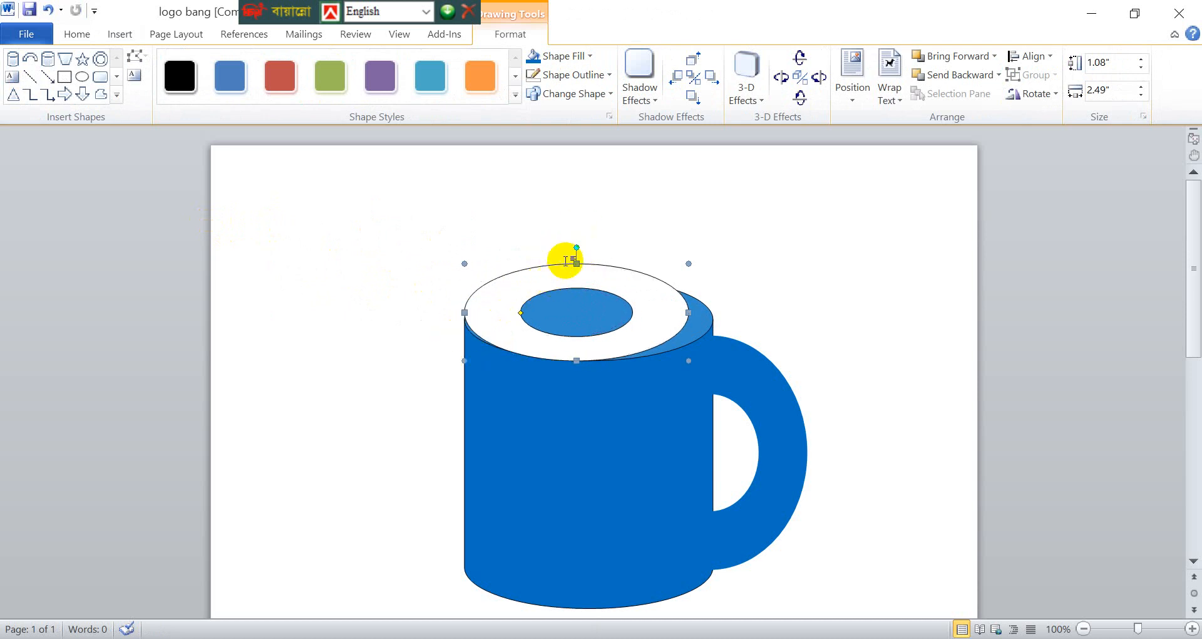
left_click_drag(576, 262, 576, 278)
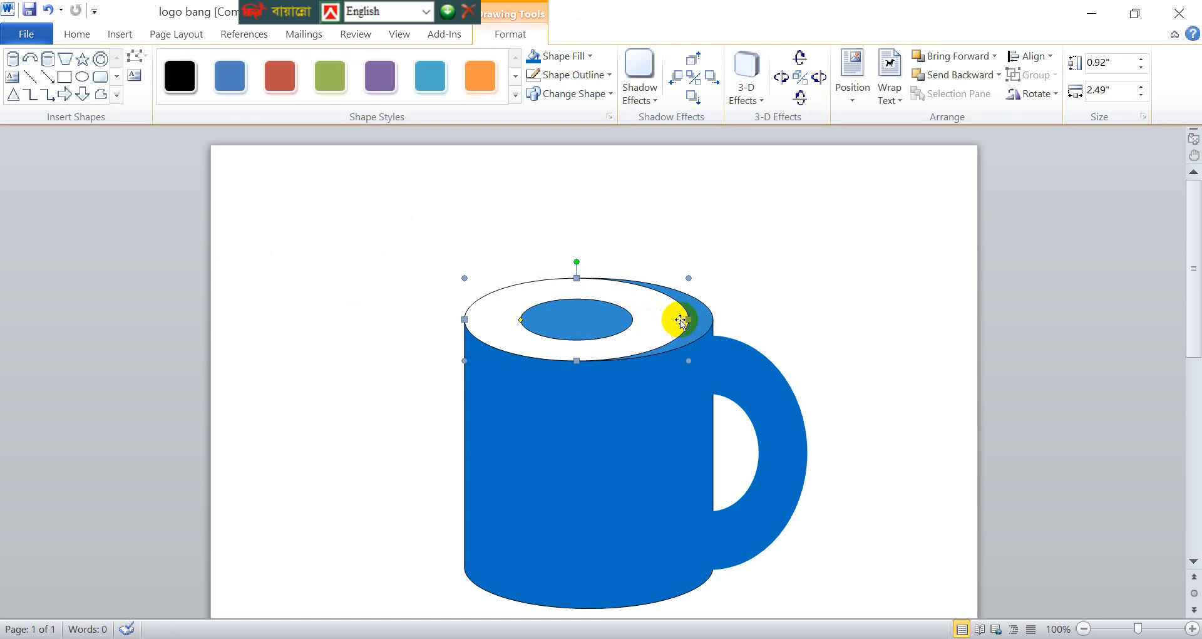
left_click_drag(686, 317, 707, 317)
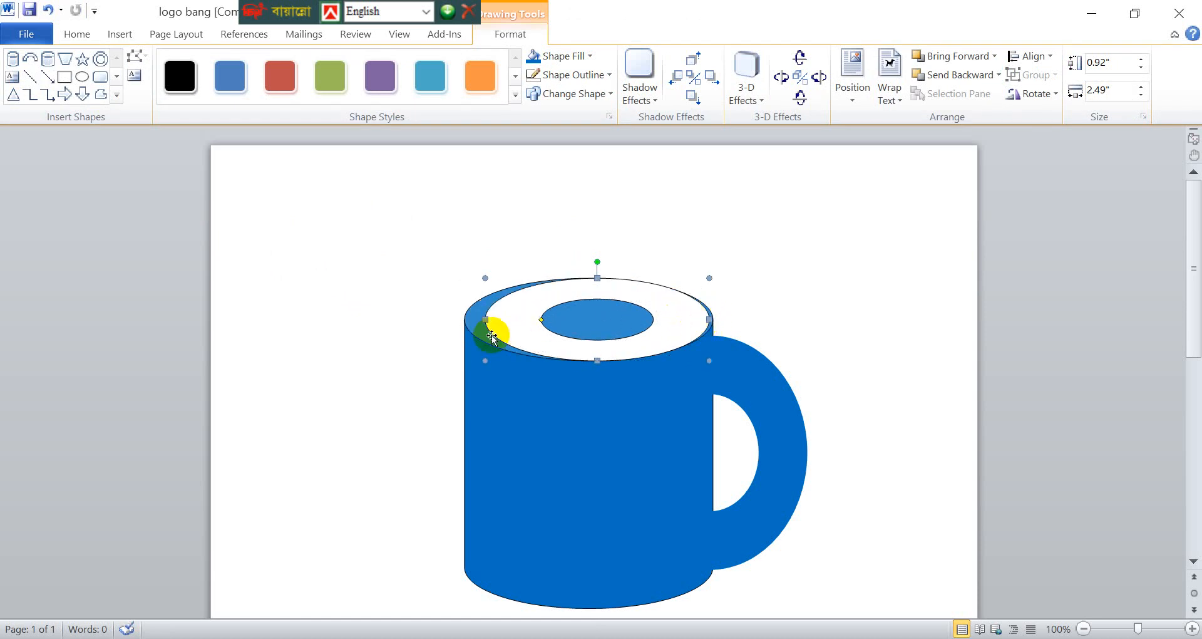
left_click_drag(480, 319, 466, 320)
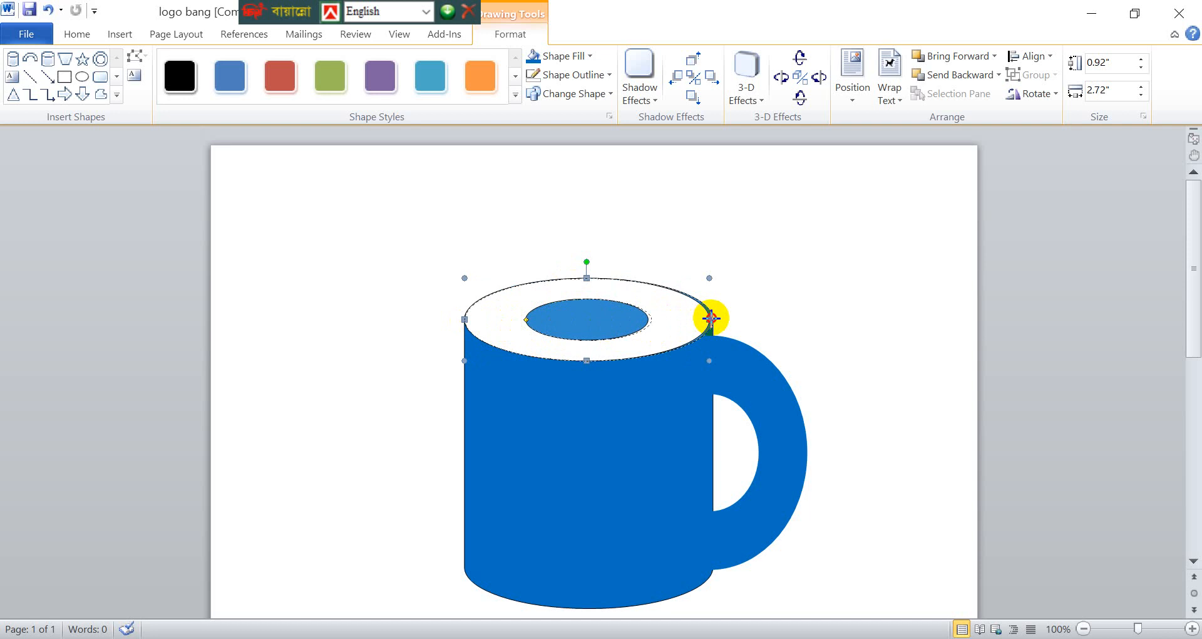
left_click_drag(710, 318, 713, 319)
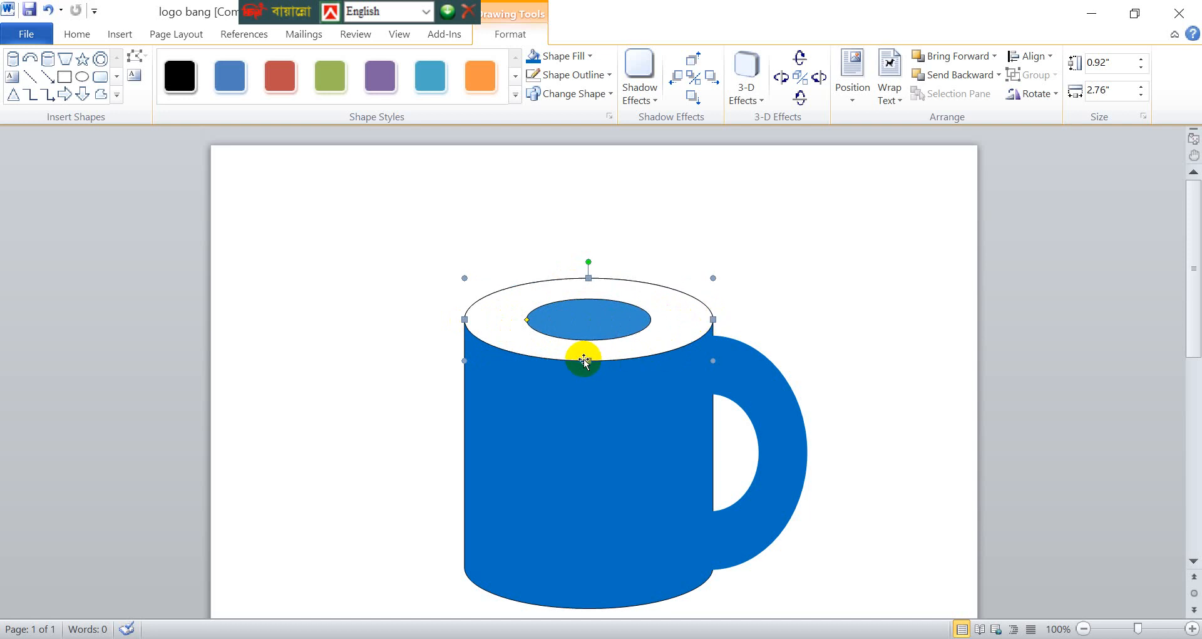
left_click_drag(585, 359, 584, 354)
left_click(666, 226)
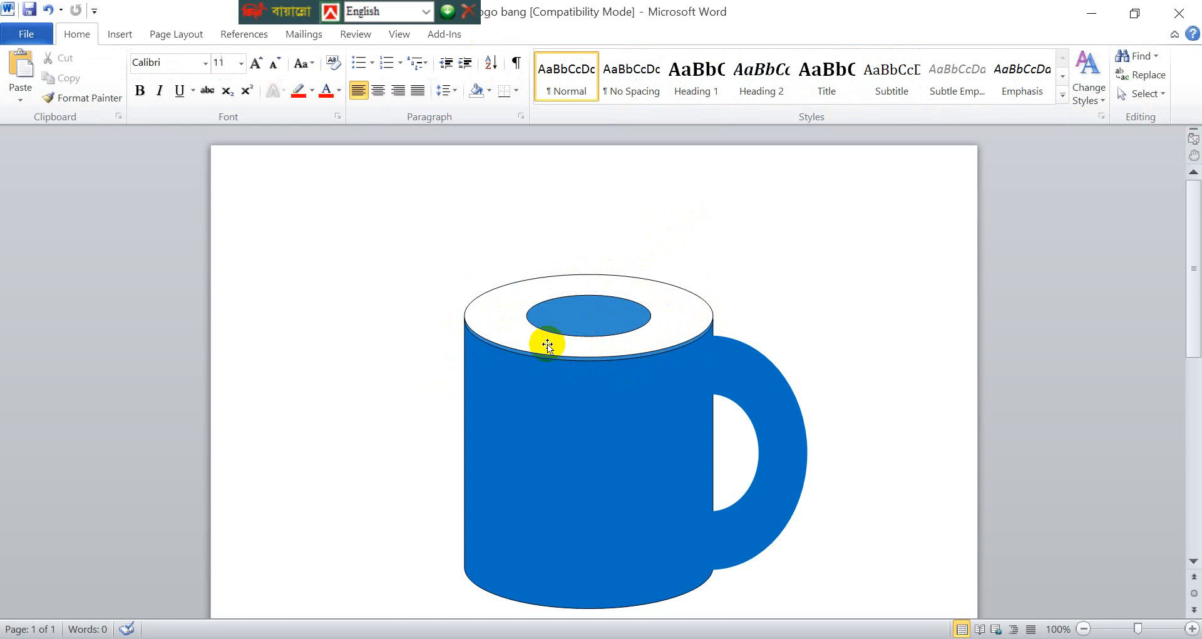
- Enlarge the donut's hole until only a thin ring remains as the mug's rim
left_click(584, 348)
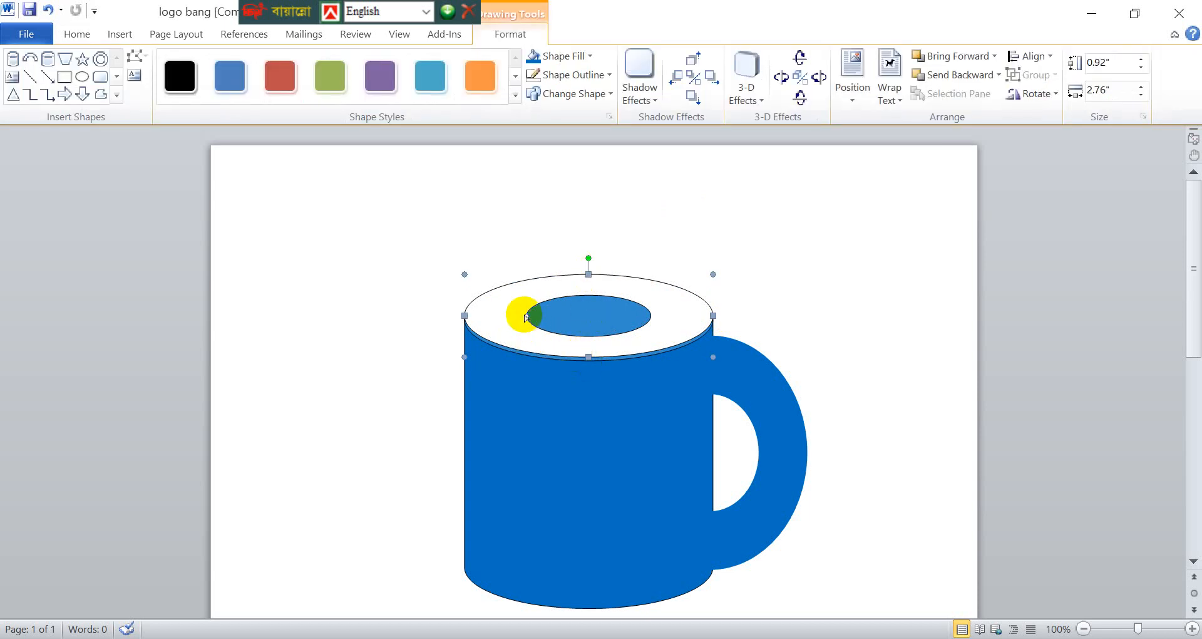
left_click_drag(527, 318, 472, 320)
left_click(555, 201)
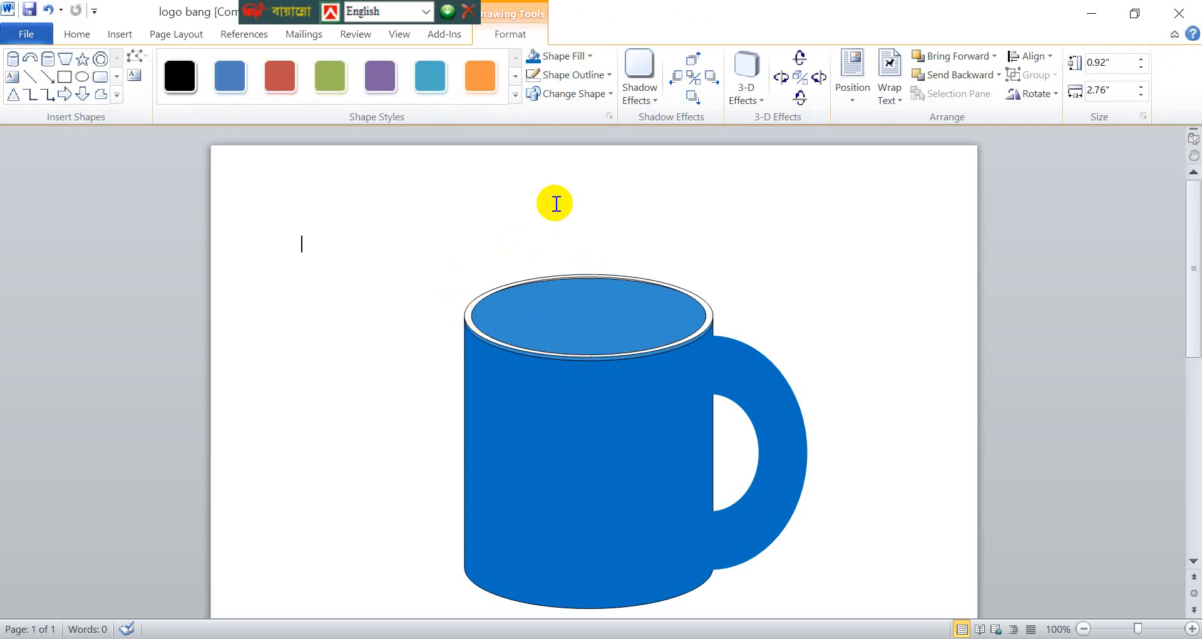
- Remove the outline from the can that forms the mug's body
left_click(563, 403)
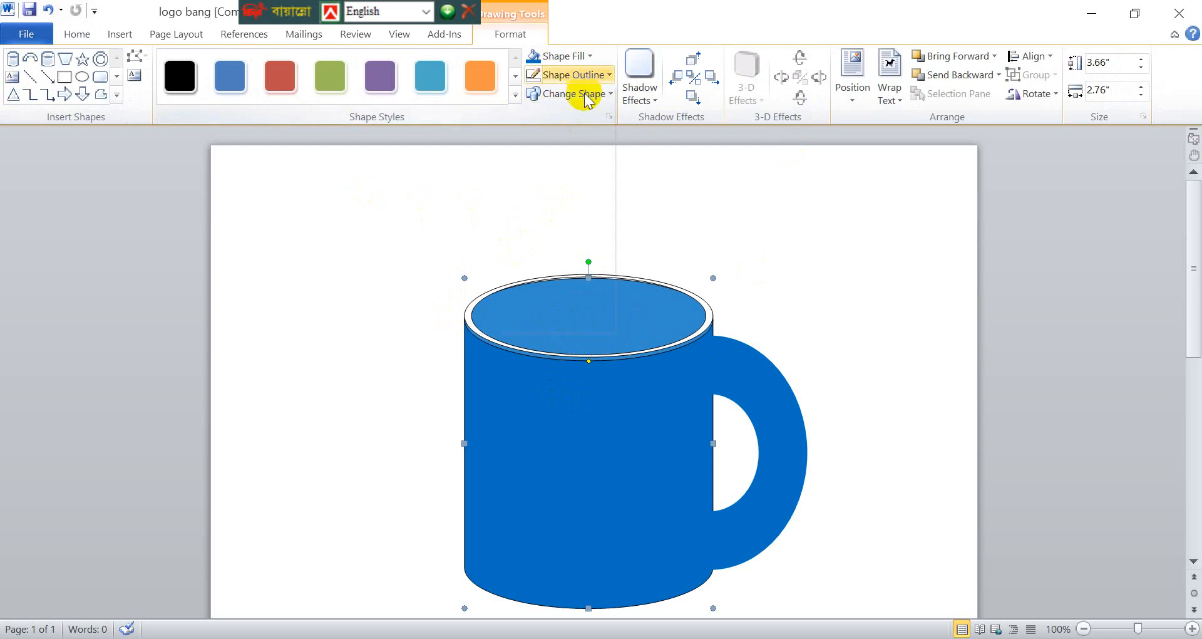
left_click(589, 76)
left_click(531, 228)
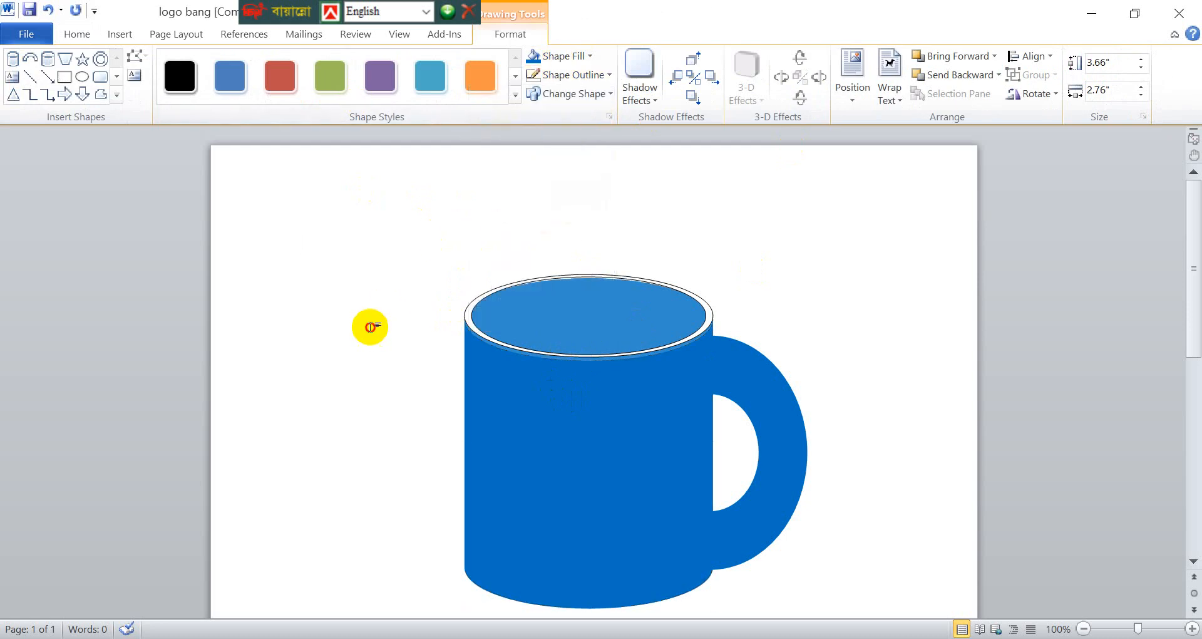
left_click(370, 325)
left_click(661, 338)
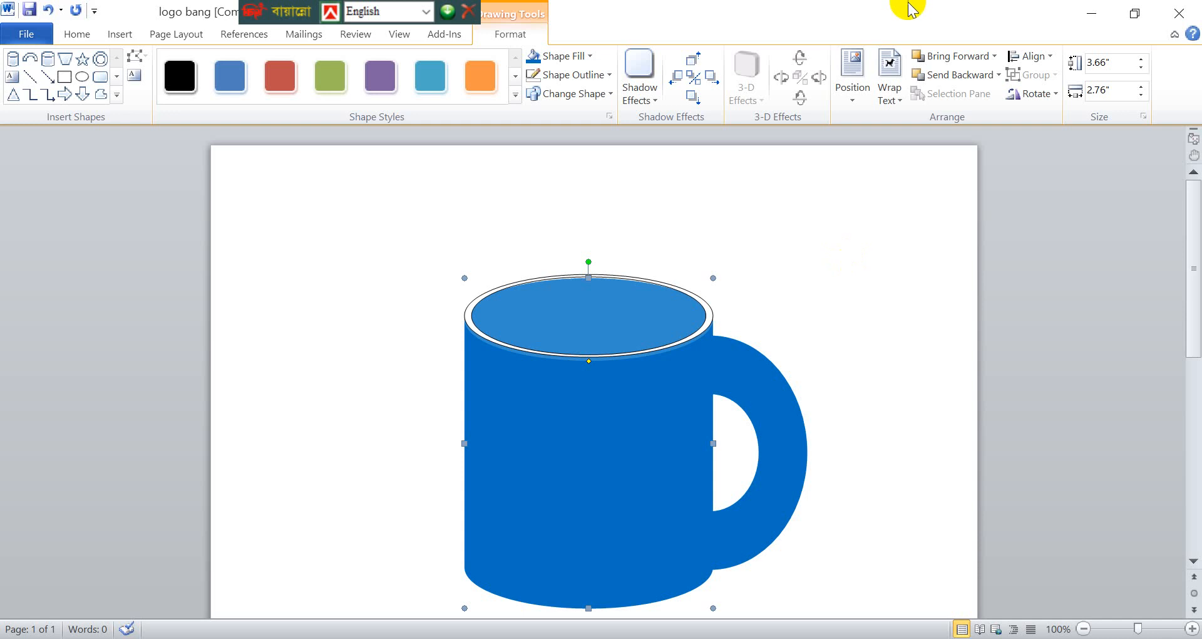
- Draw an oval about 0.94" high and 1.9" wide and place it over the mug's opening
left_click(119, 34)
left_click(248, 94)
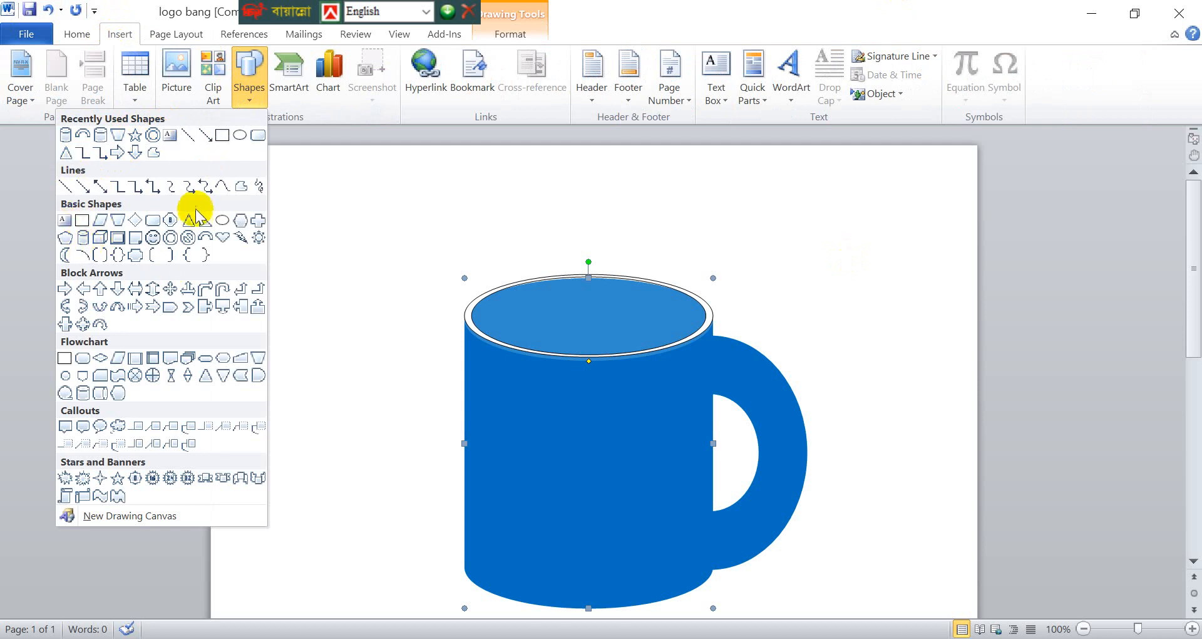
left_click(221, 219)
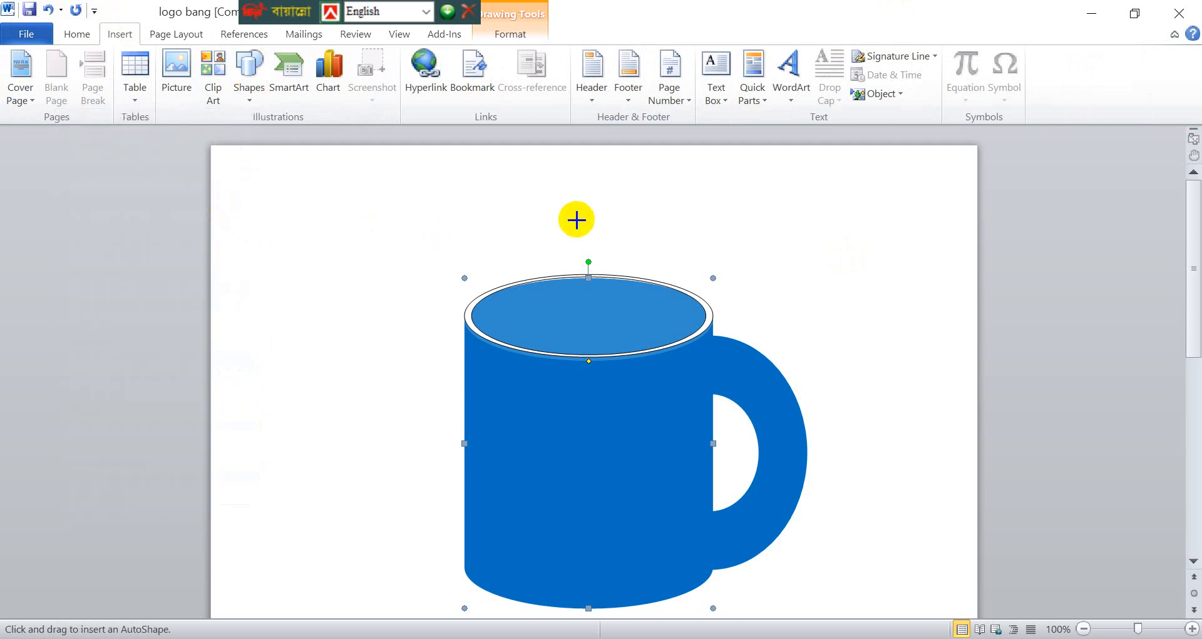
left_click_drag(514, 226, 680, 311)
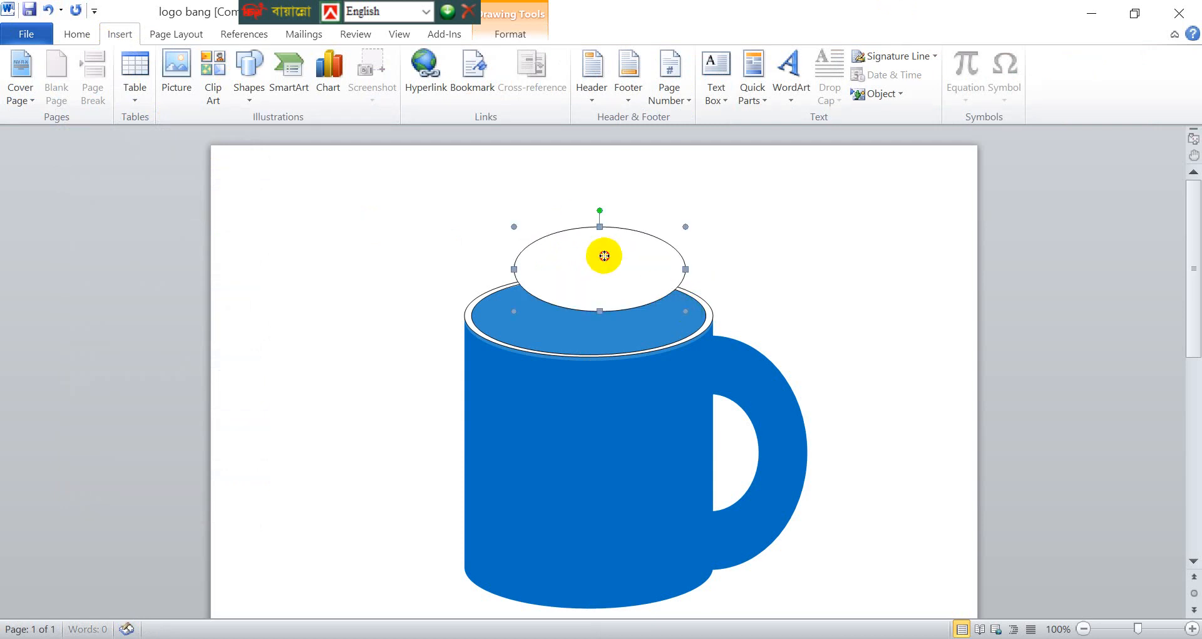
mouse_move(598, 255)
left_mouse_down()
mouse_move(594, 305)
mouse_move(590, 296)
left_mouse_up()
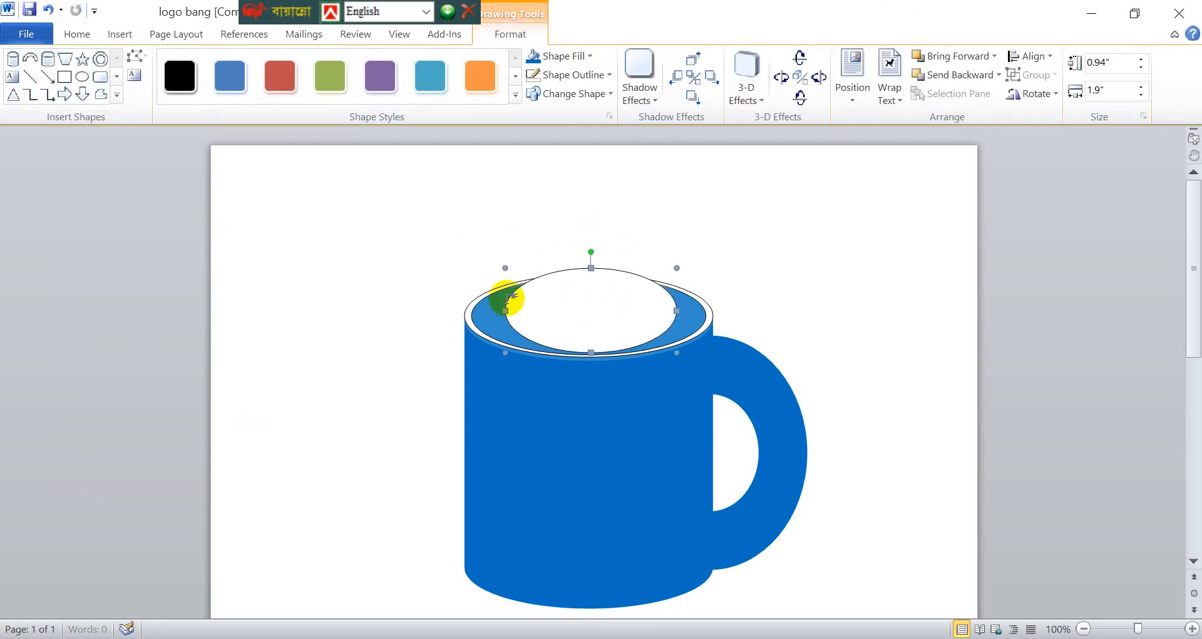
- Resize the oval to about 0.83" by 2.63" so it fills the opening inside the rim, and keep it selected
left_click_drag(503, 311, 474, 311)
left_click_drag(577, 266, 577, 278)
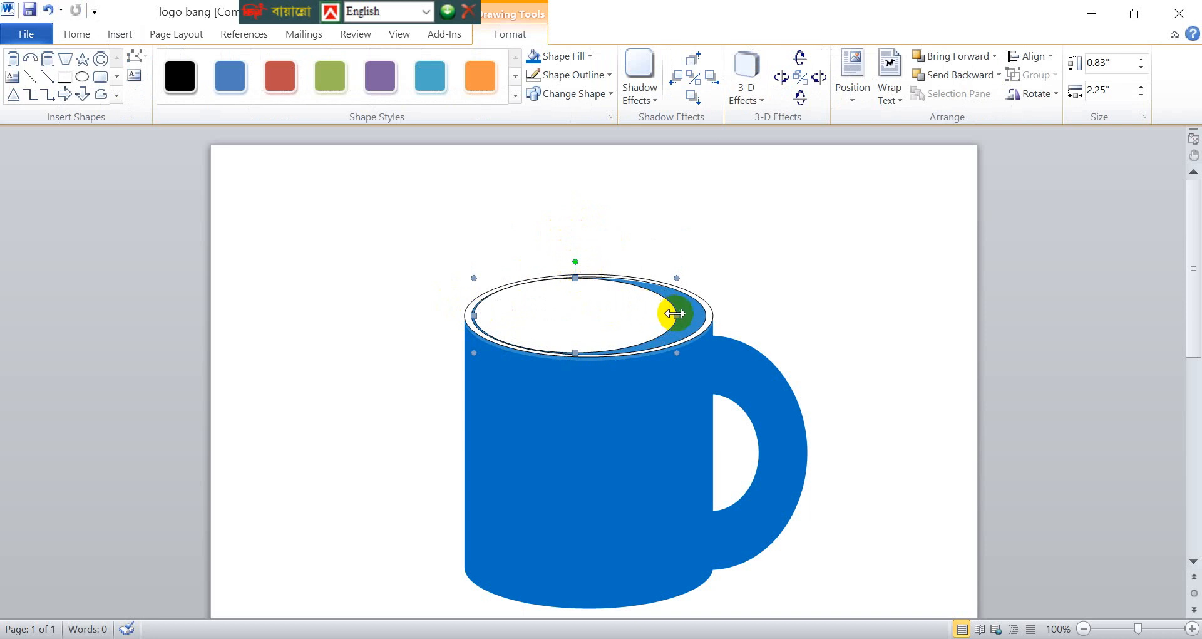
left_click_drag(676, 313, 706, 314)
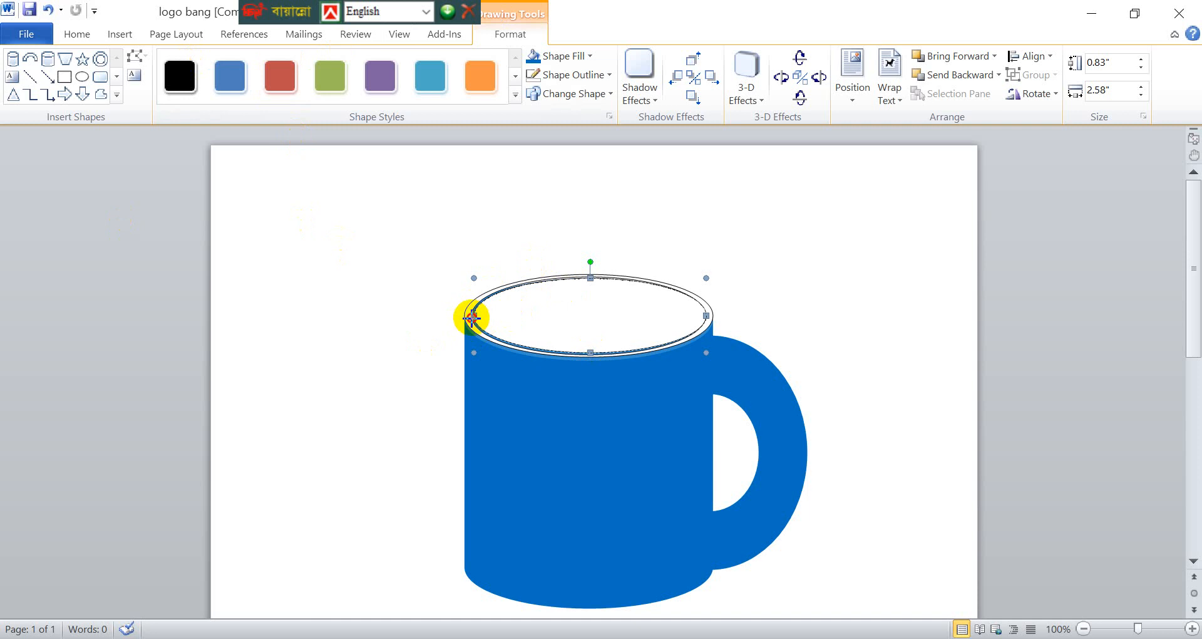
left_click(400, 279)
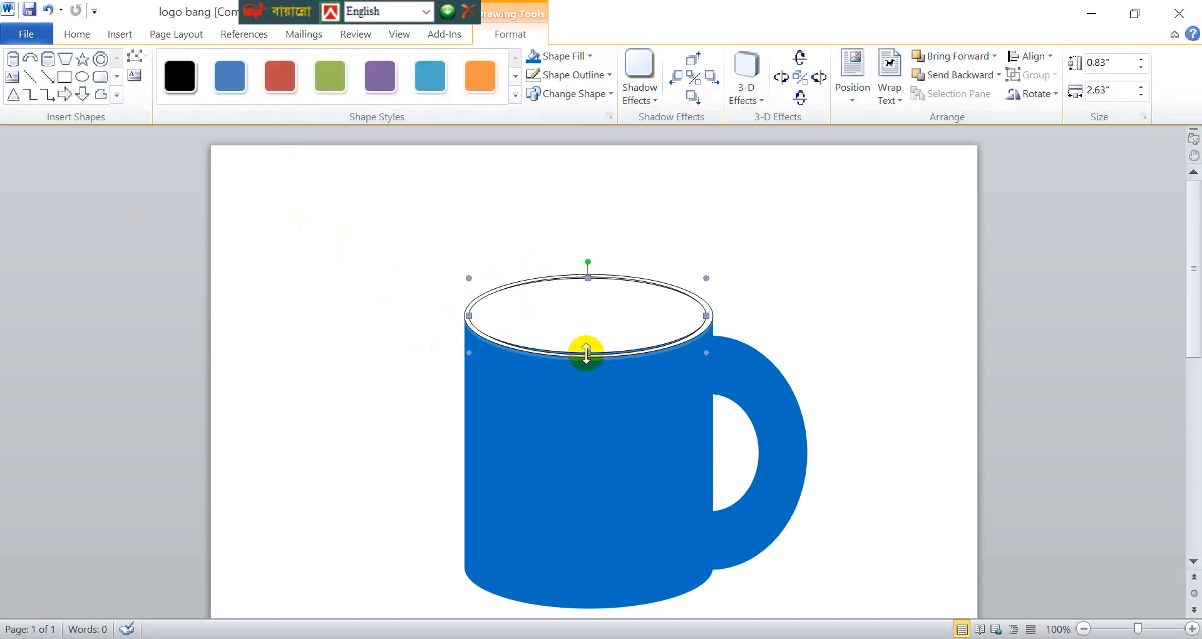
left_click_drag(586, 354, 586, 355)
left_click(780, 243)
left_click(599, 305)
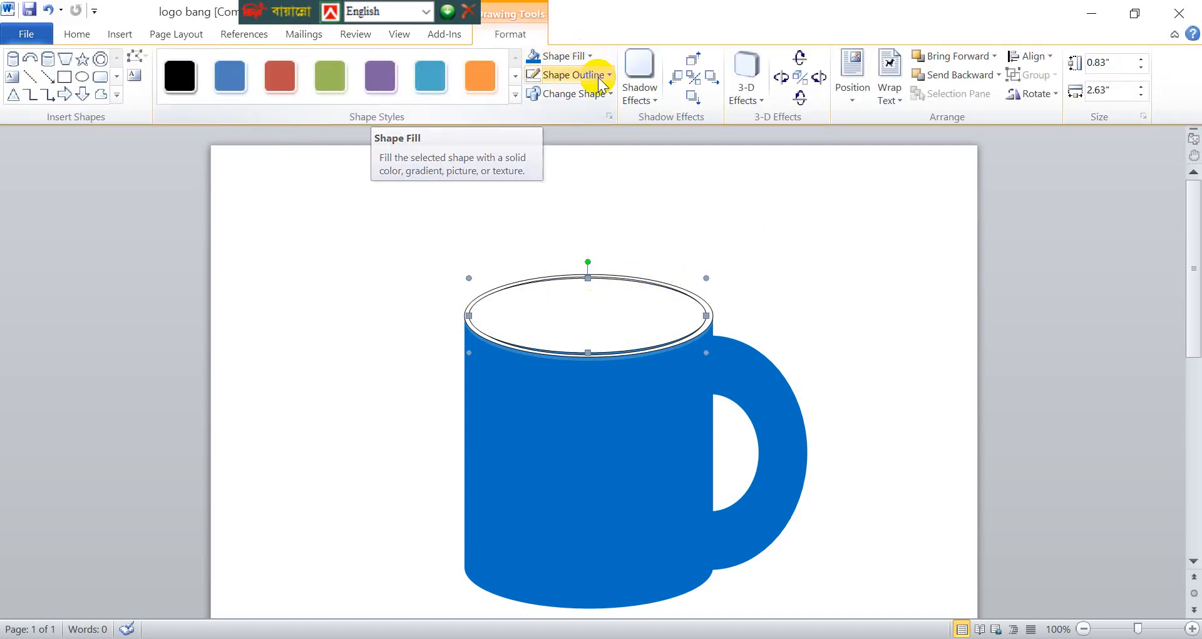
- Fill the oval in the mug's opening with the medium grey theme colour
left_click(591, 56)
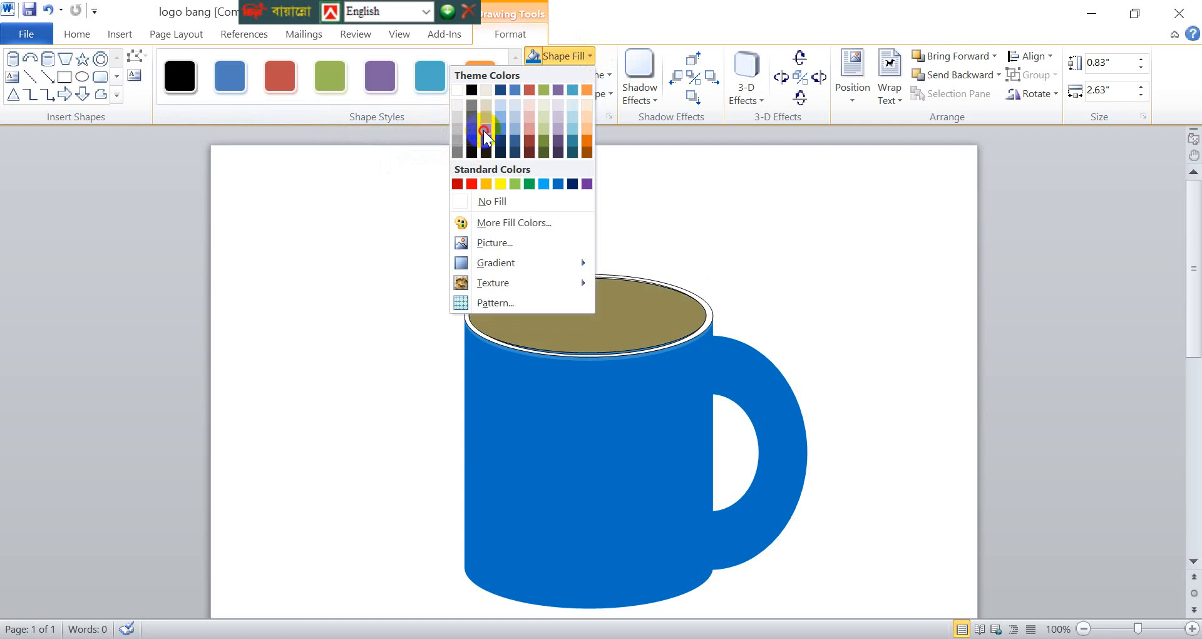
left_click(457, 134)
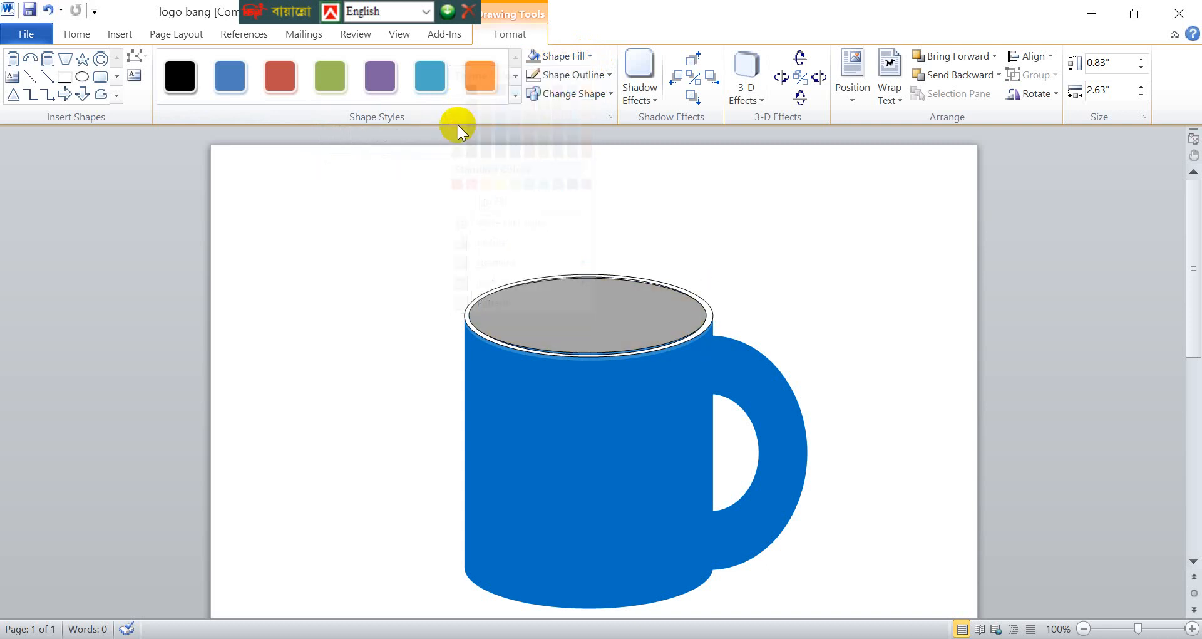
left_click(818, 287)
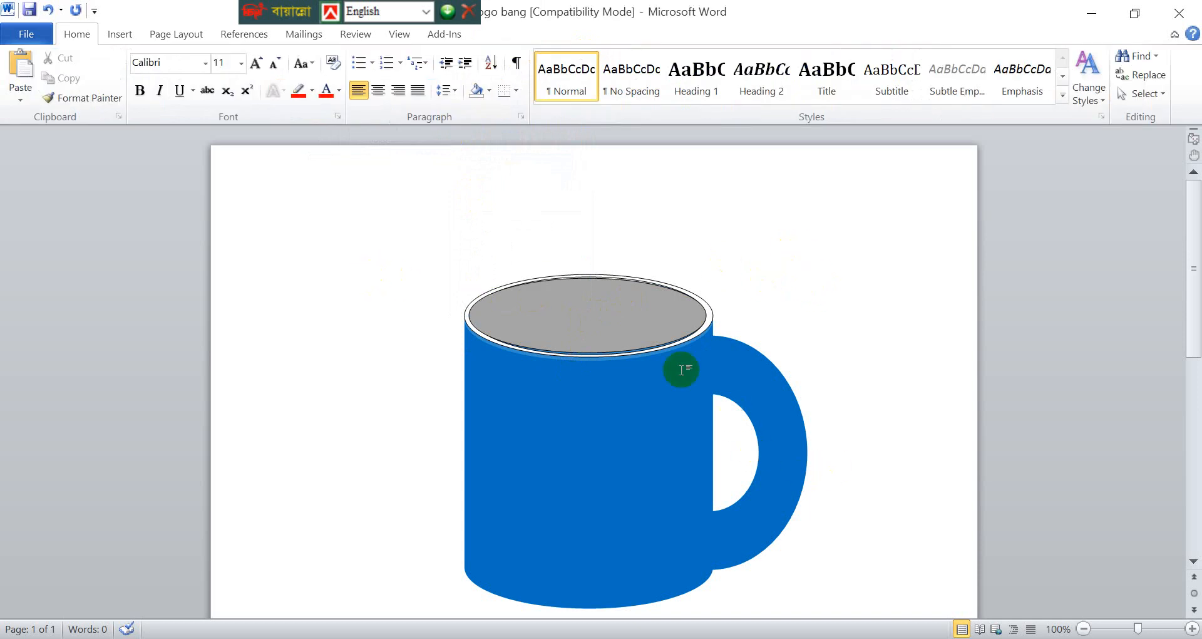
- Nudge the grey oval slightly to the right to centre it inside the rim
left_click(645, 336)
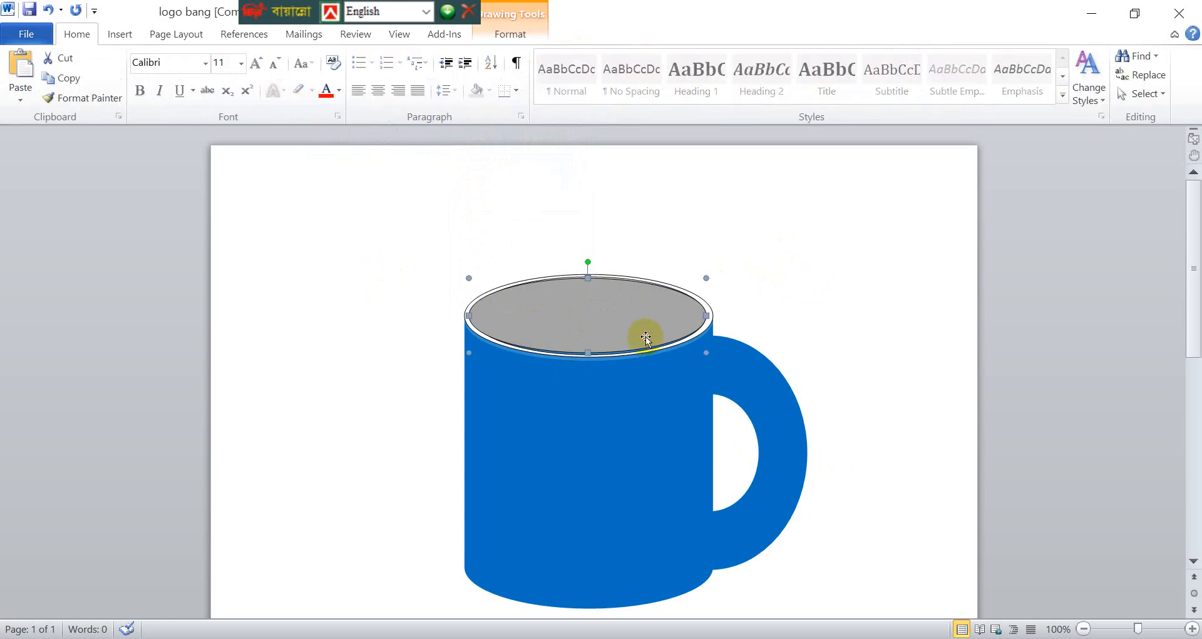
key("ctrl+Right")
key("ctrl+Right")
left_click(873, 317)
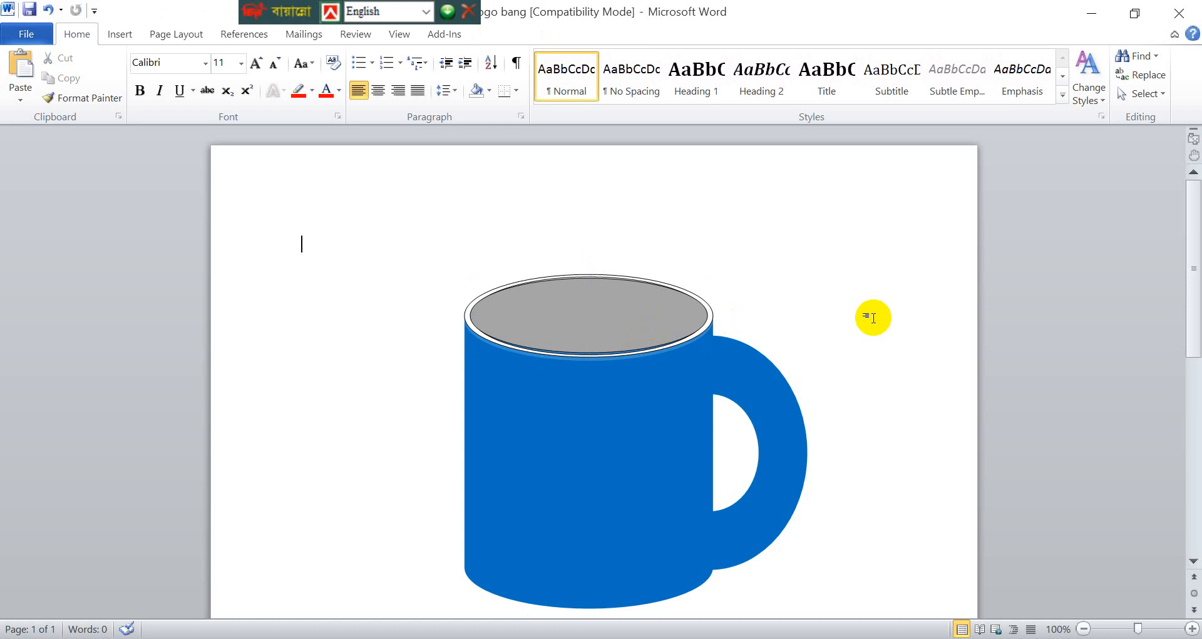
scroll(720, 210, "down", 1)
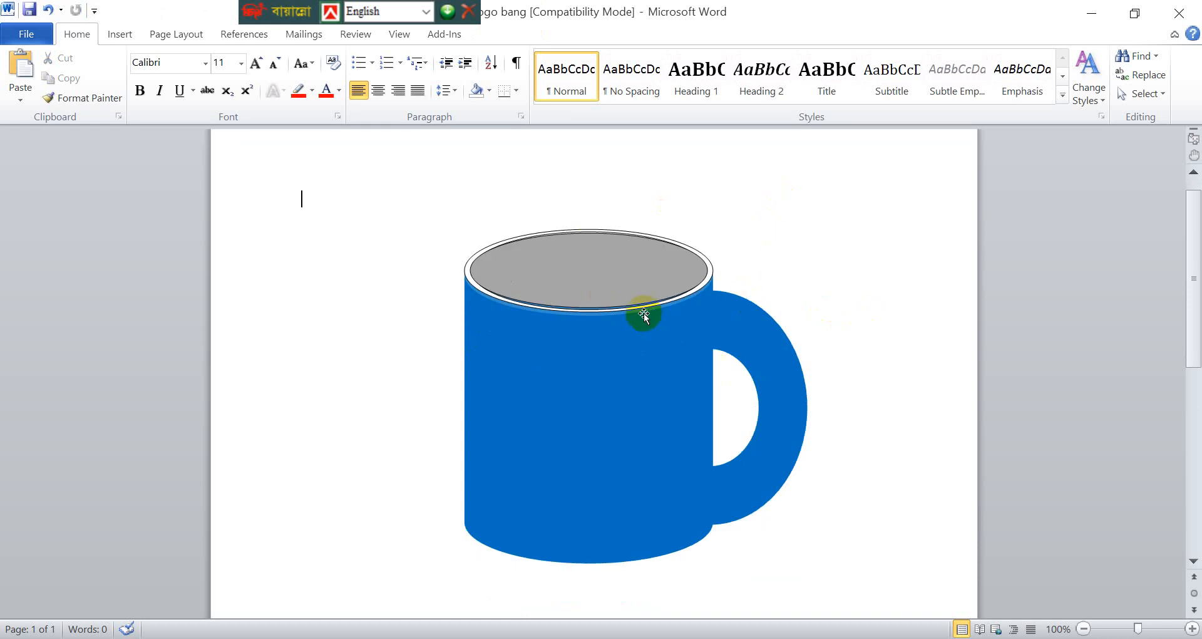
scroll(737, 251, "down", 3)
scroll(740, 246, "up", 4)
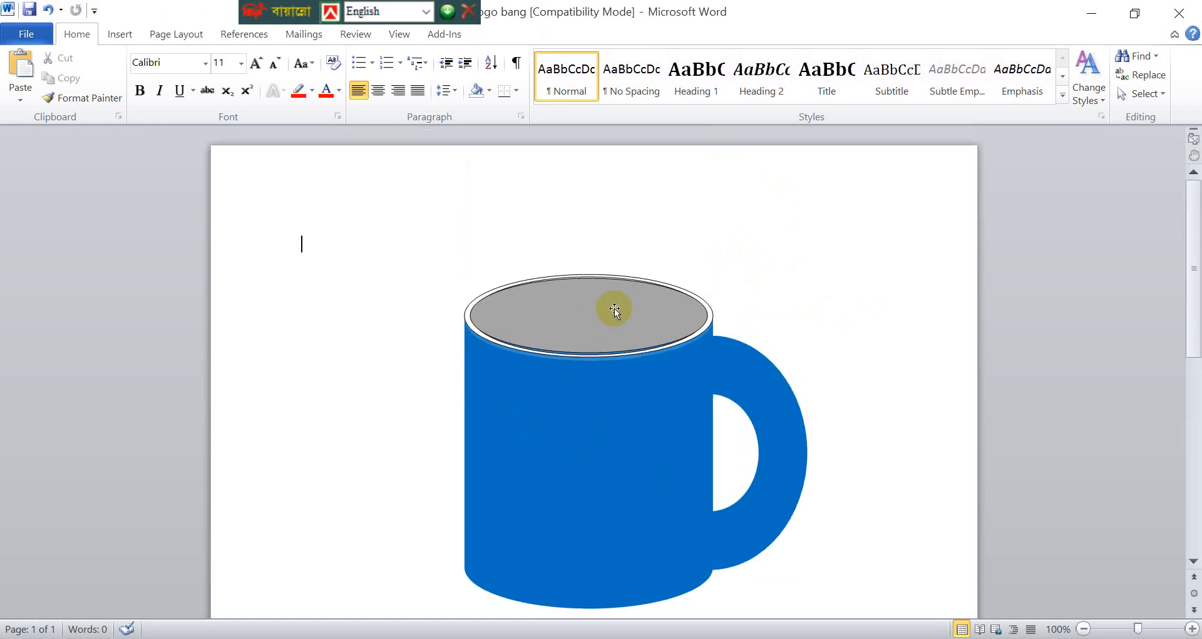
- Fill the can that forms the mug's body with black
left_click(600, 462)
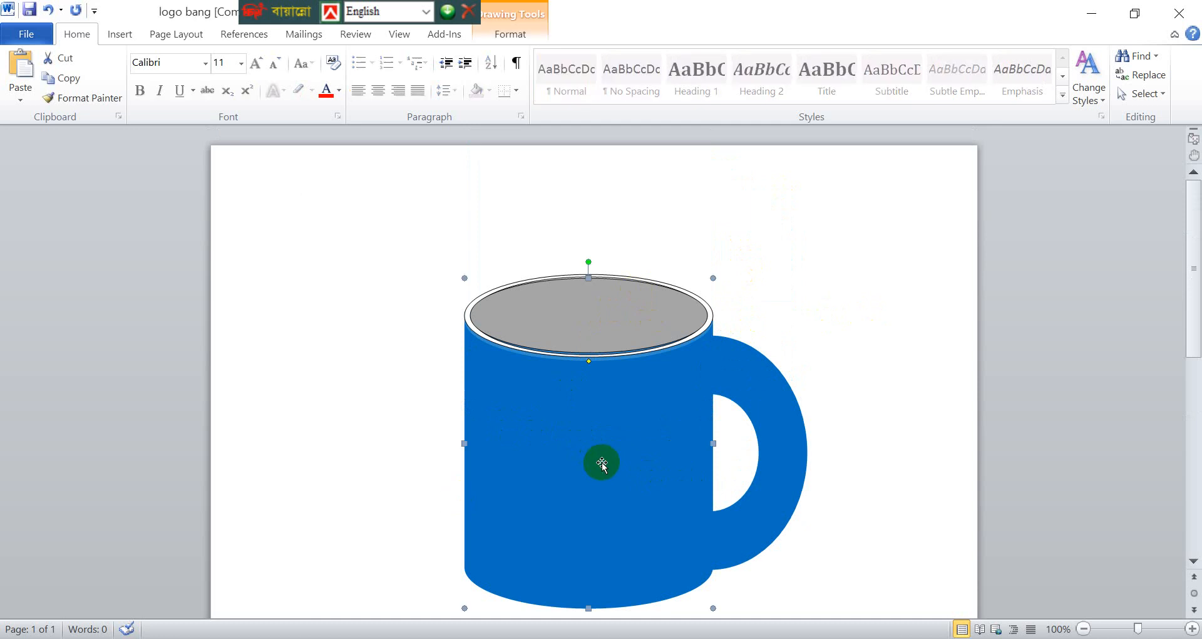
left_click(507, 39)
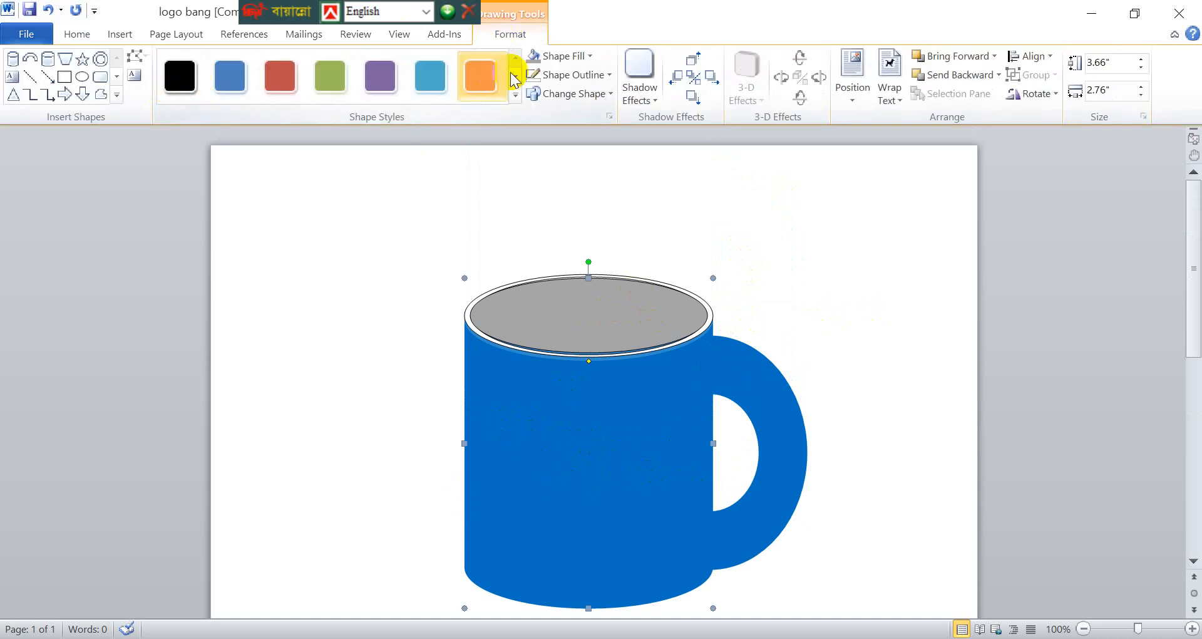
left_click(572, 61)
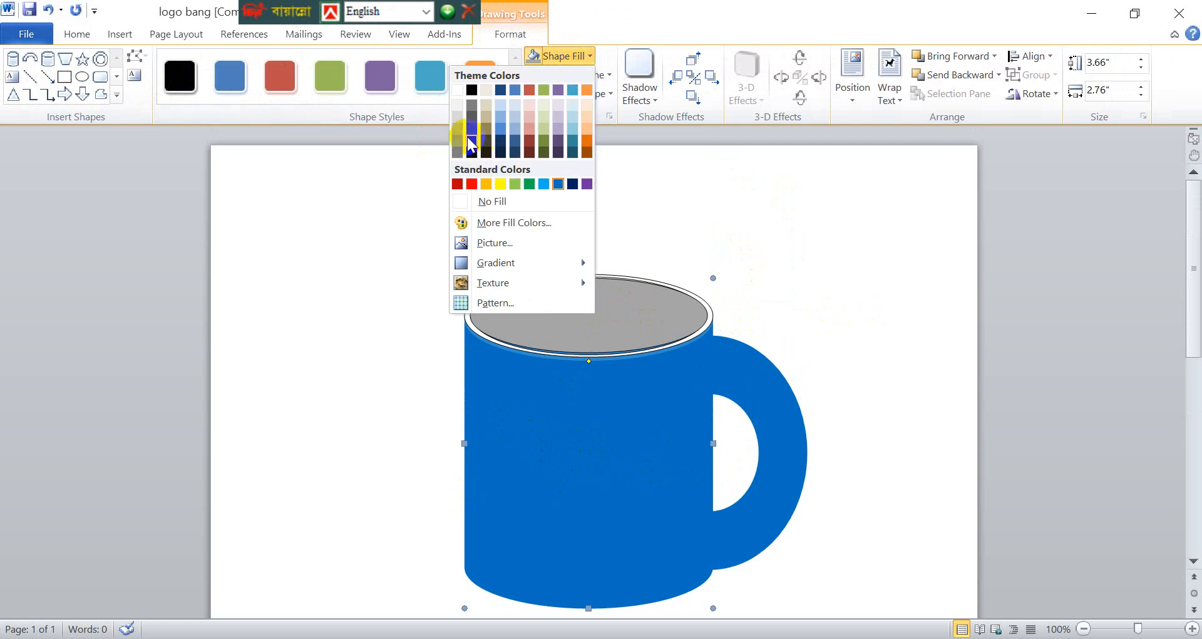
left_click(472, 92)
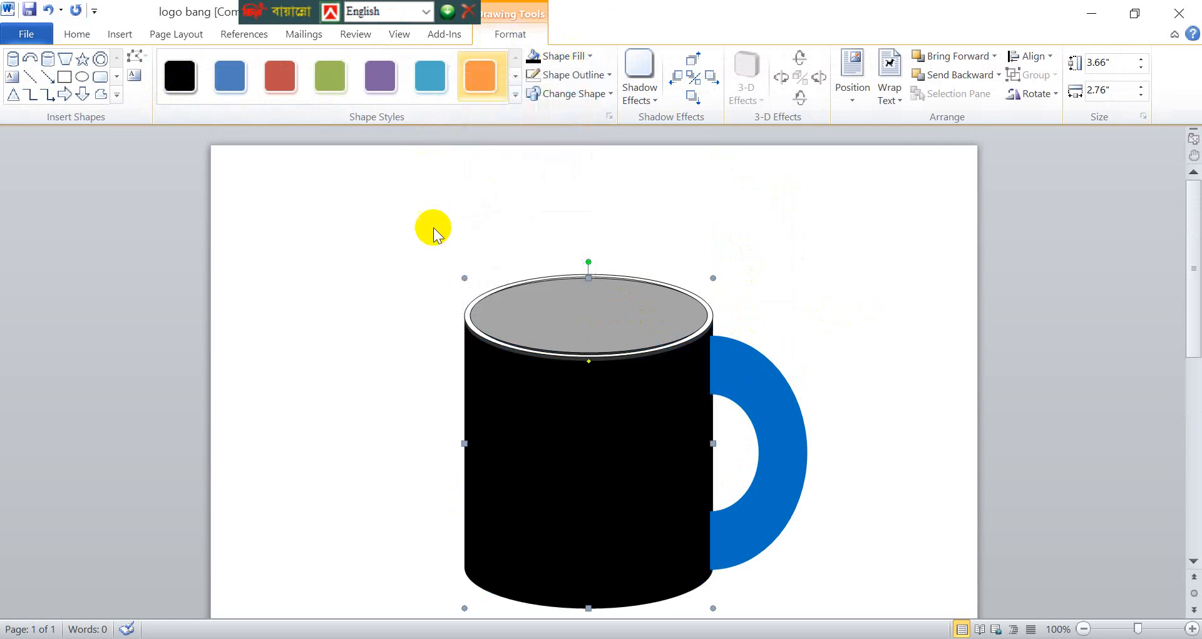
left_click(354, 258)
- Fill the block arc handle with black to match the mug's body
scroll(690, 222, "down", 3)
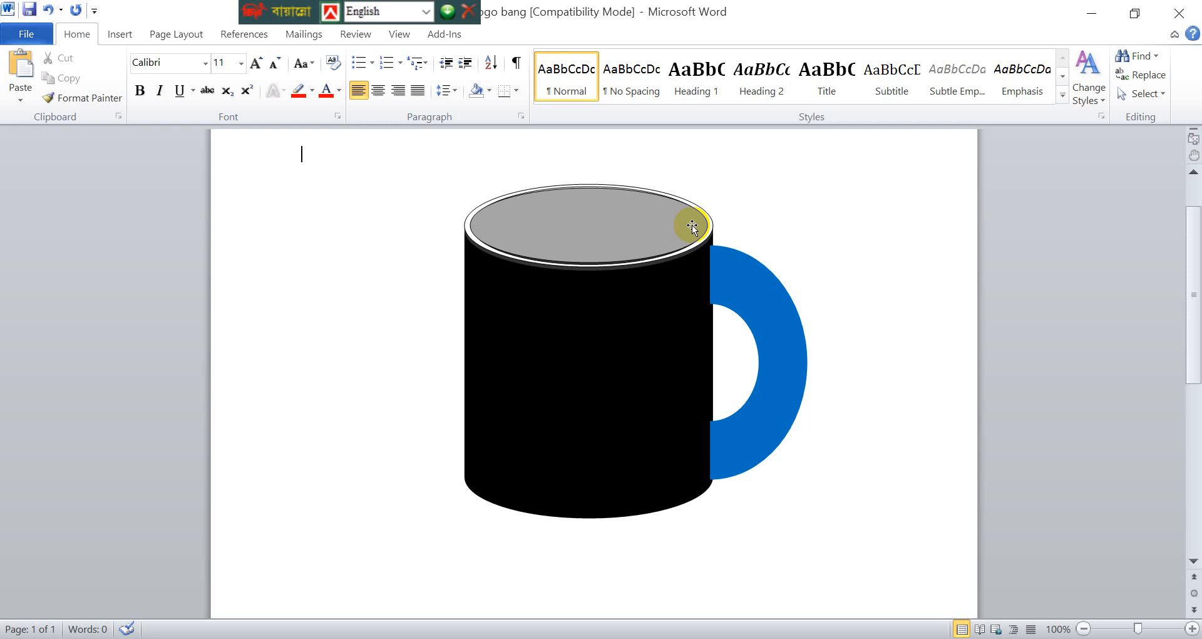
left_click(756, 316)
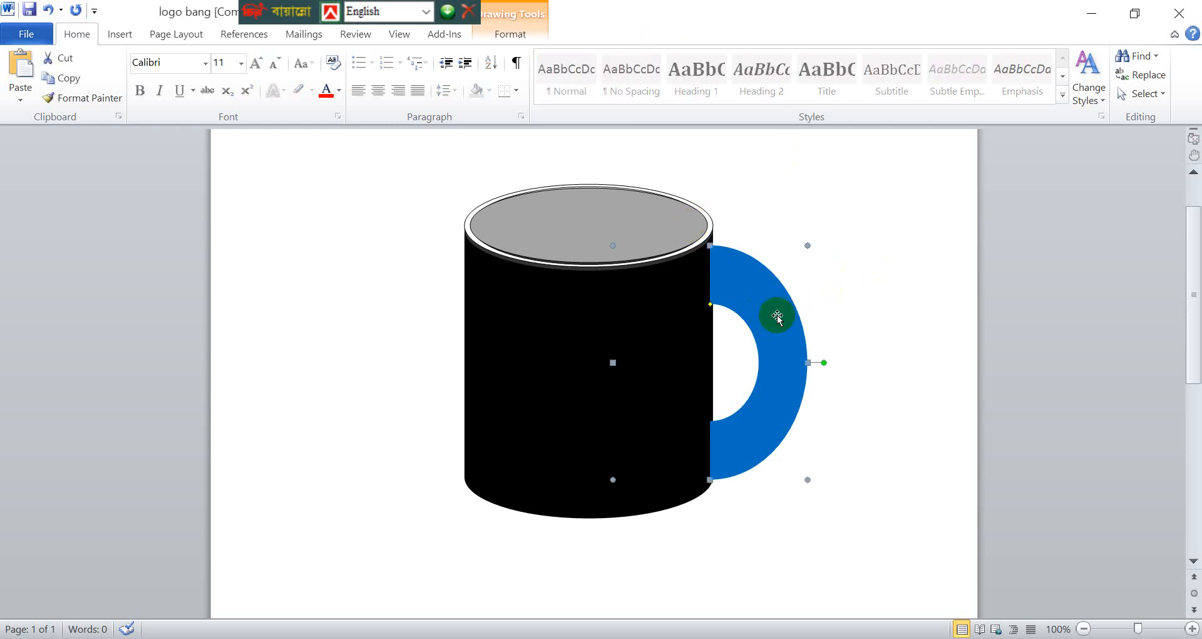
left_click(516, 35)
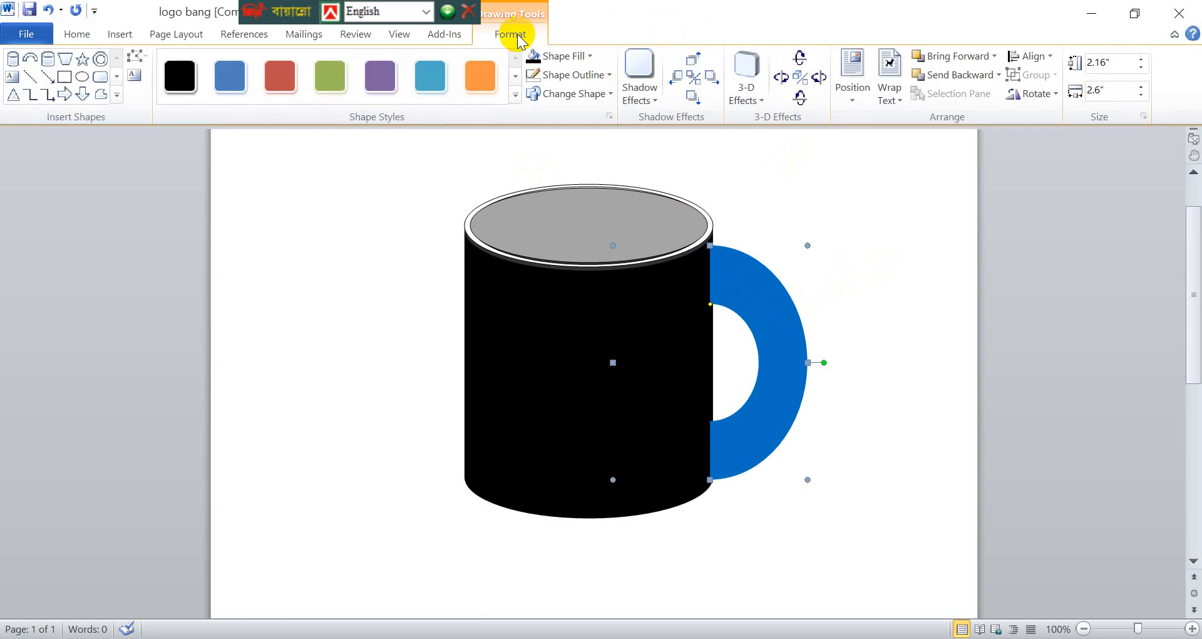
left_click(565, 56)
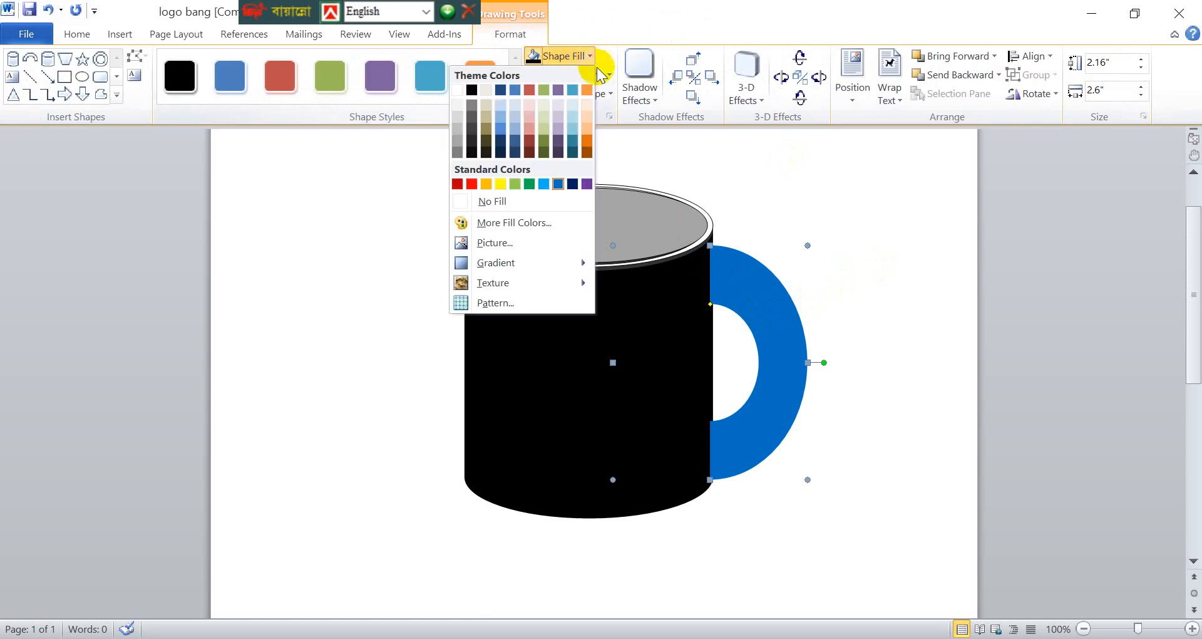
left_click(471, 90)
left_click(887, 261)
scroll(905, 254, "down", 3)
scroll(905, 254, "up", 3)
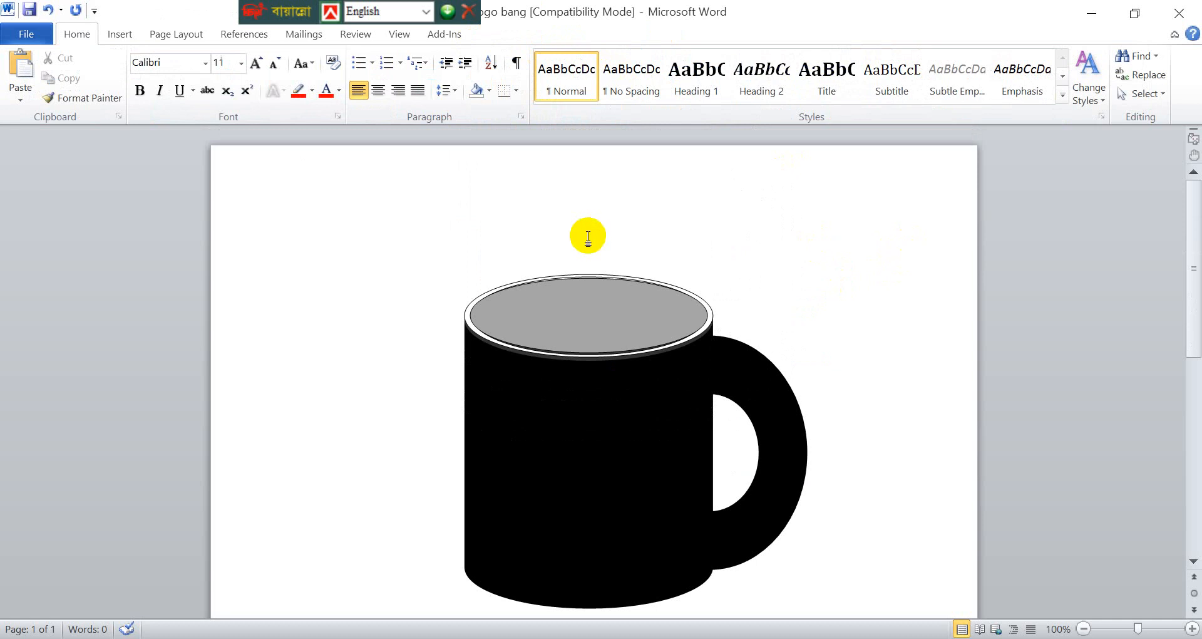
- Nudge the grey oval down slightly and stretch its upper edge up to the rim's outer edge
left_click(589, 282)
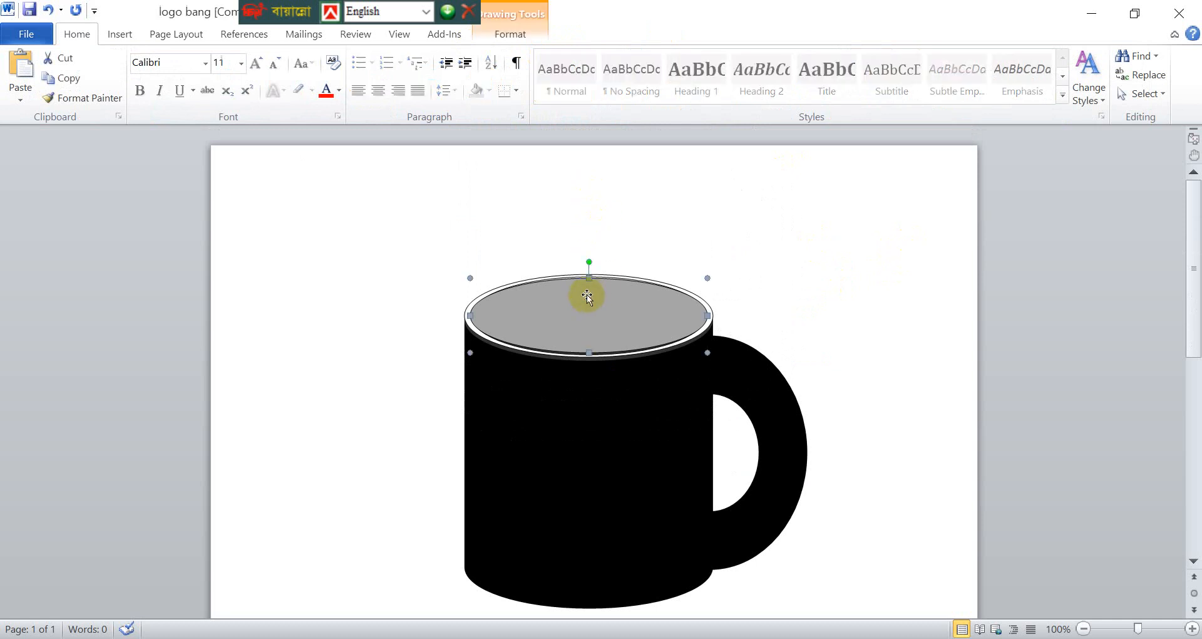
left_click_drag(590, 278, 589, 280)
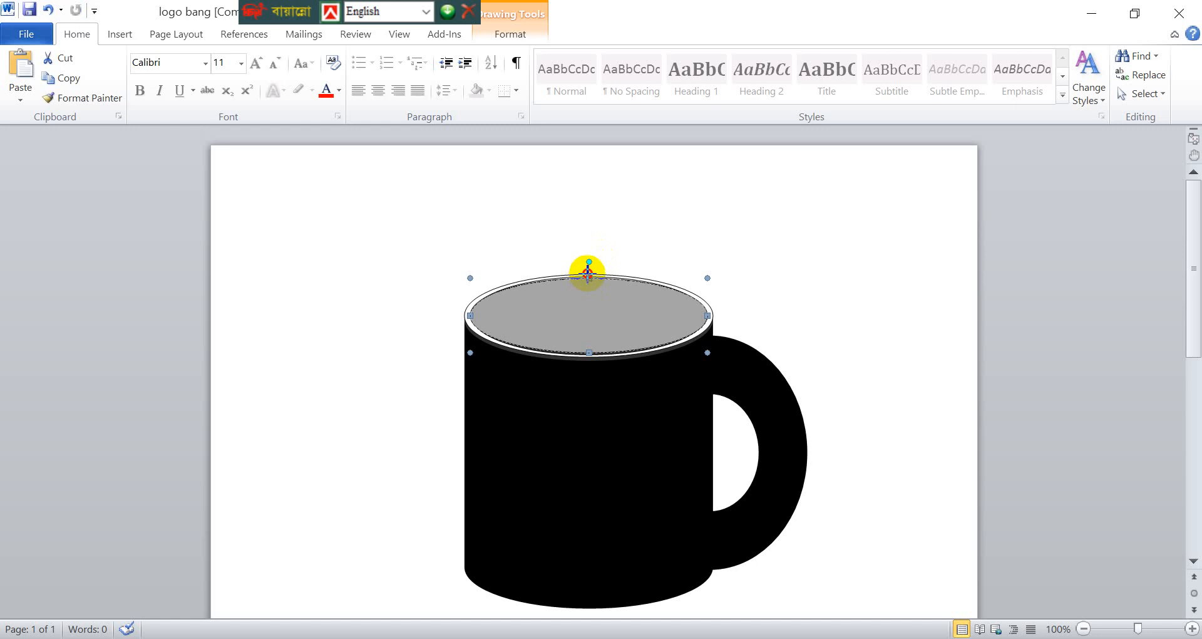
left_click(702, 213)
left_click(595, 326)
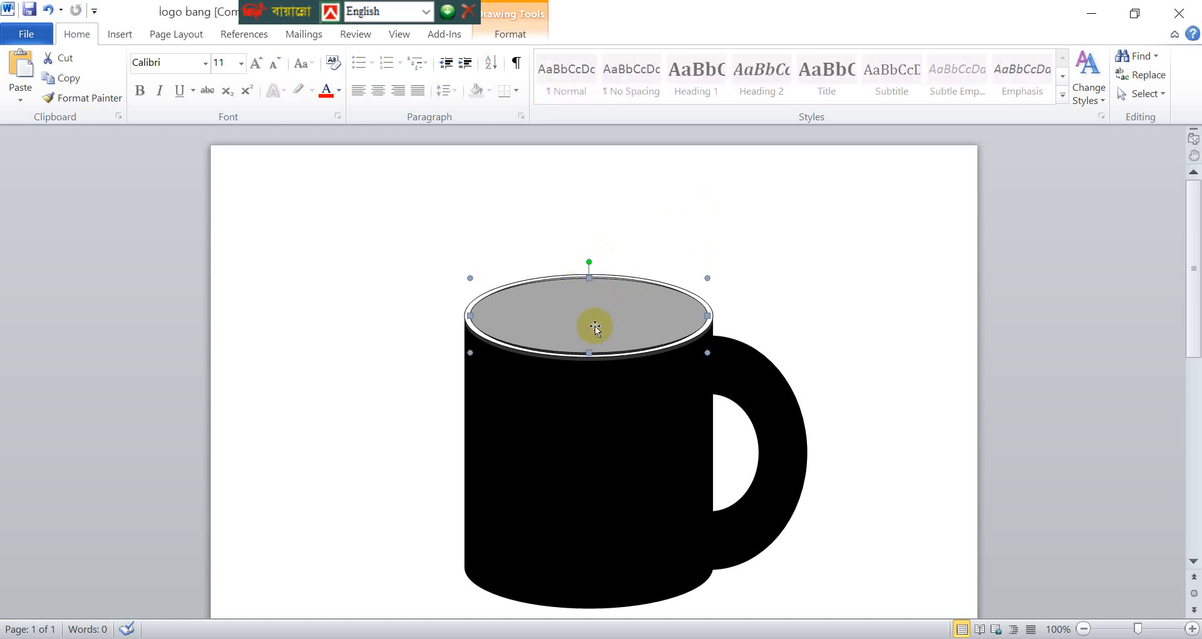
key("Down")
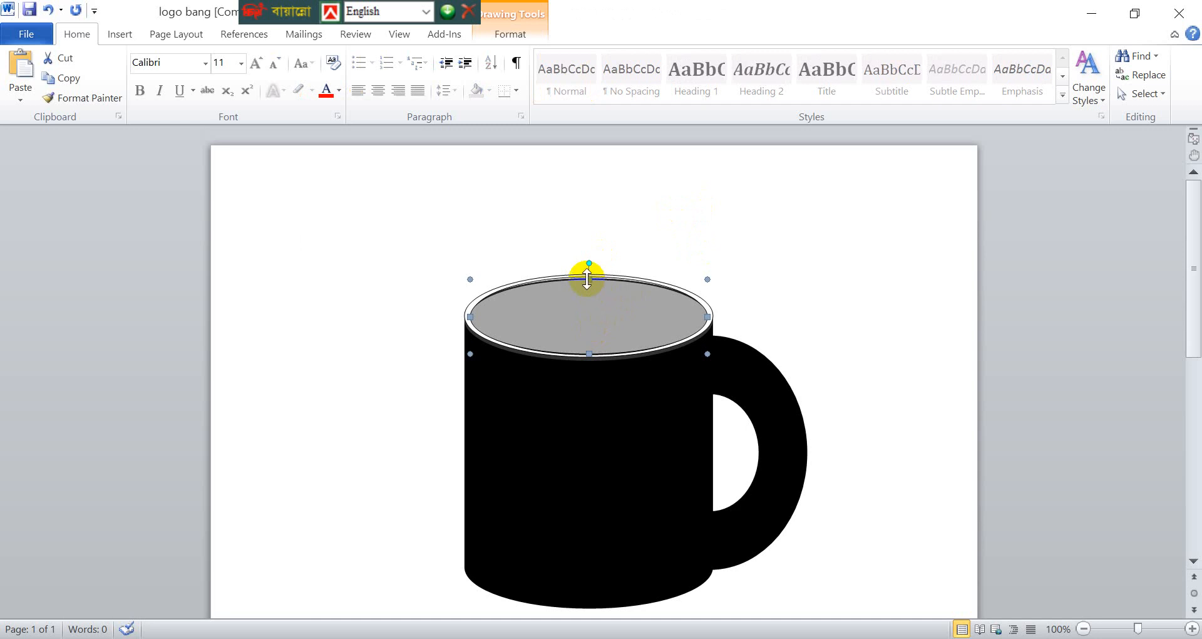
left_click(684, 180)
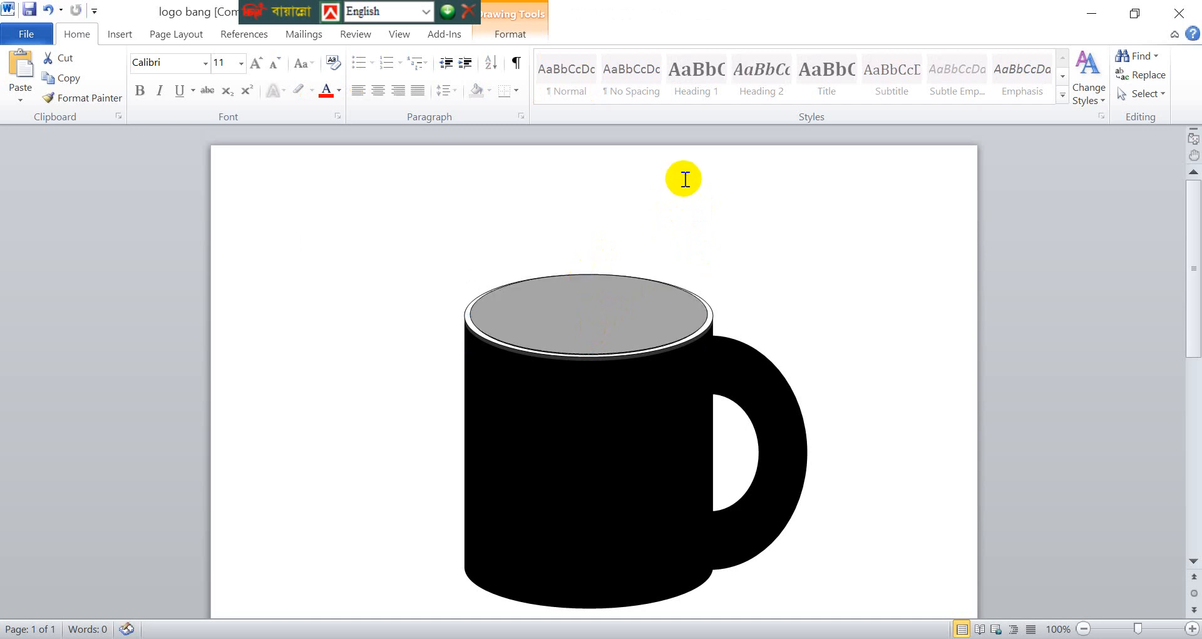
- Try the grey oval slightly lower in the opening, and move it back up against the rim's upper edge
left_click(592, 333)
key("ctrl+Down")
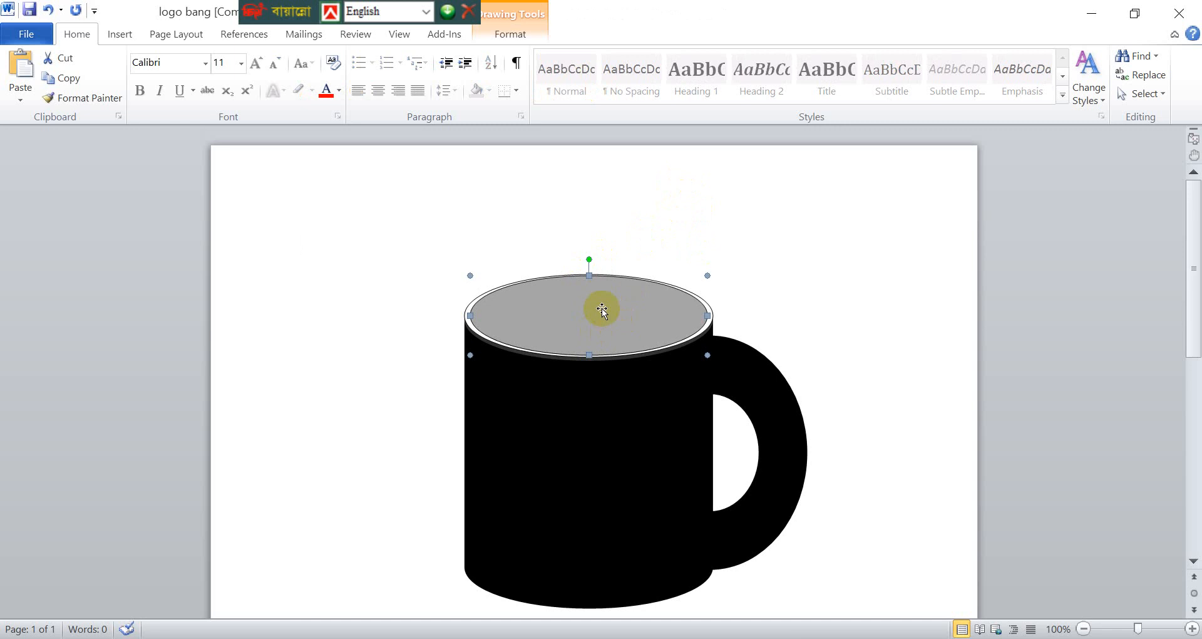
key("ctrl+Down")
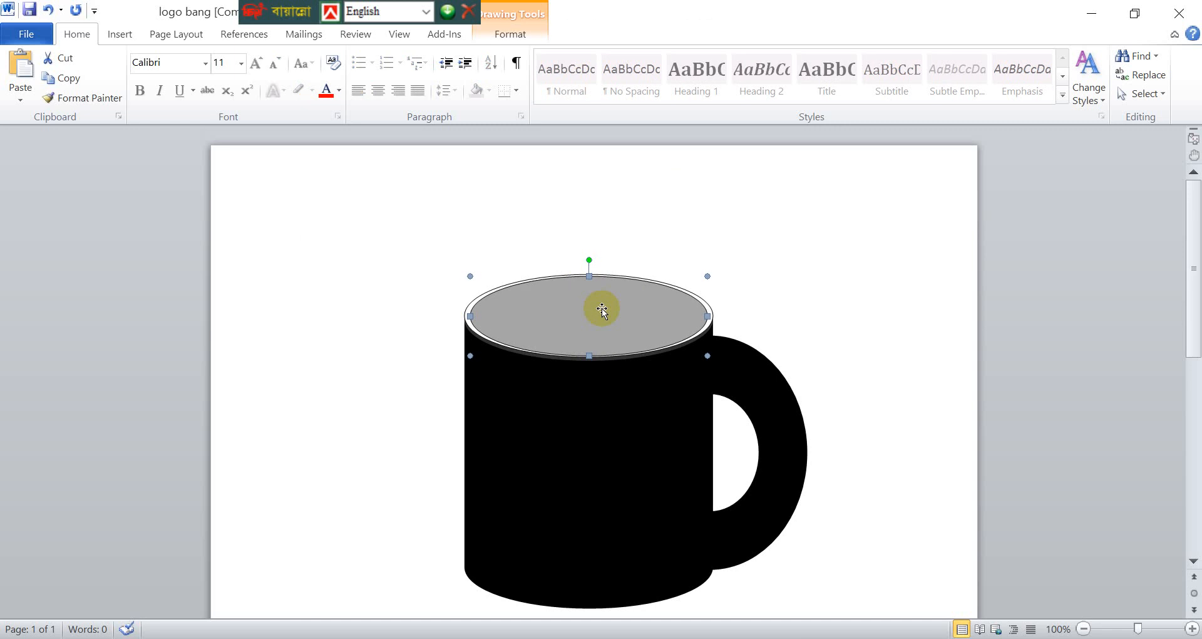
key("ctrl+Left")
left_click(682, 215)
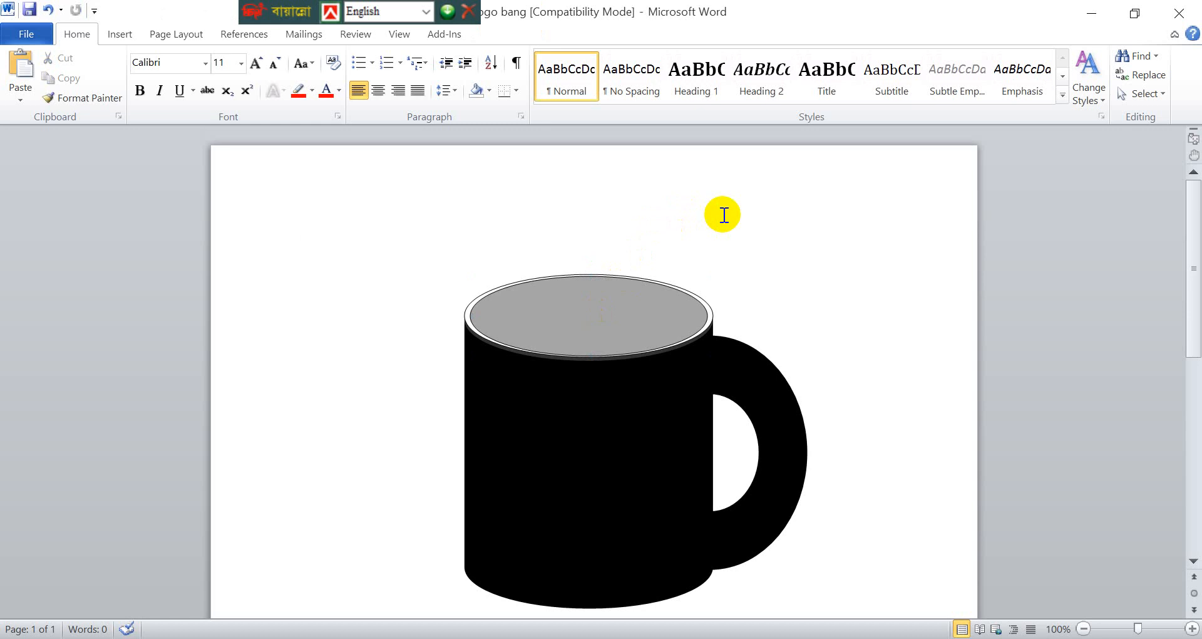
key("ctrl+Up")
key("ctrl+Up")
key("ctrl+Up")
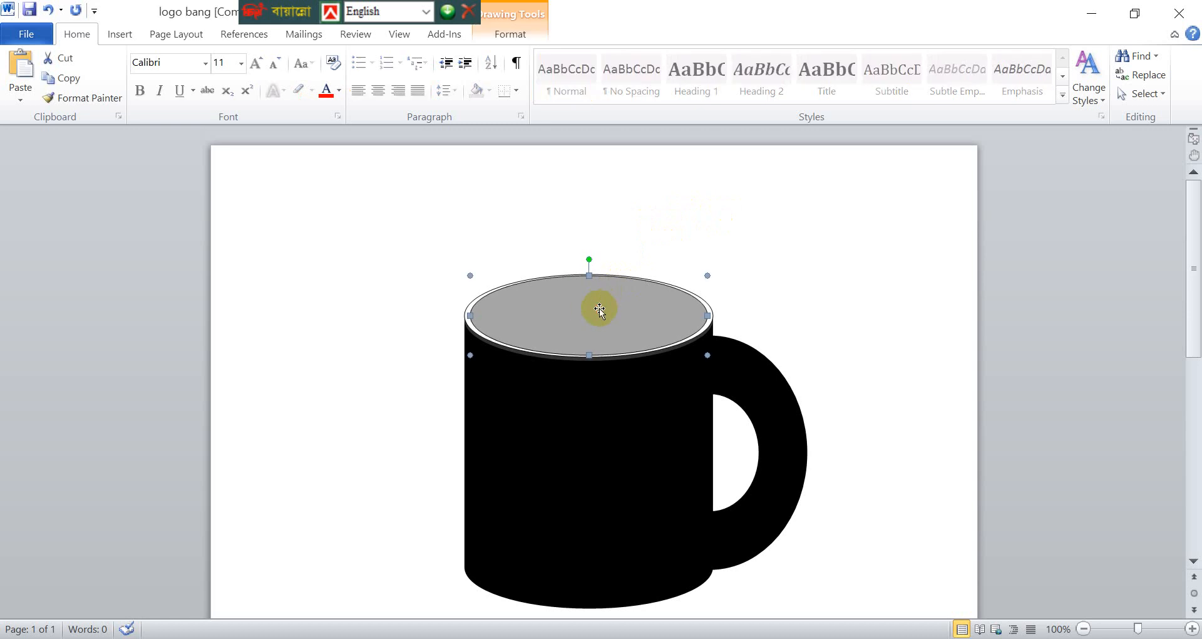
left_click(810, 212)
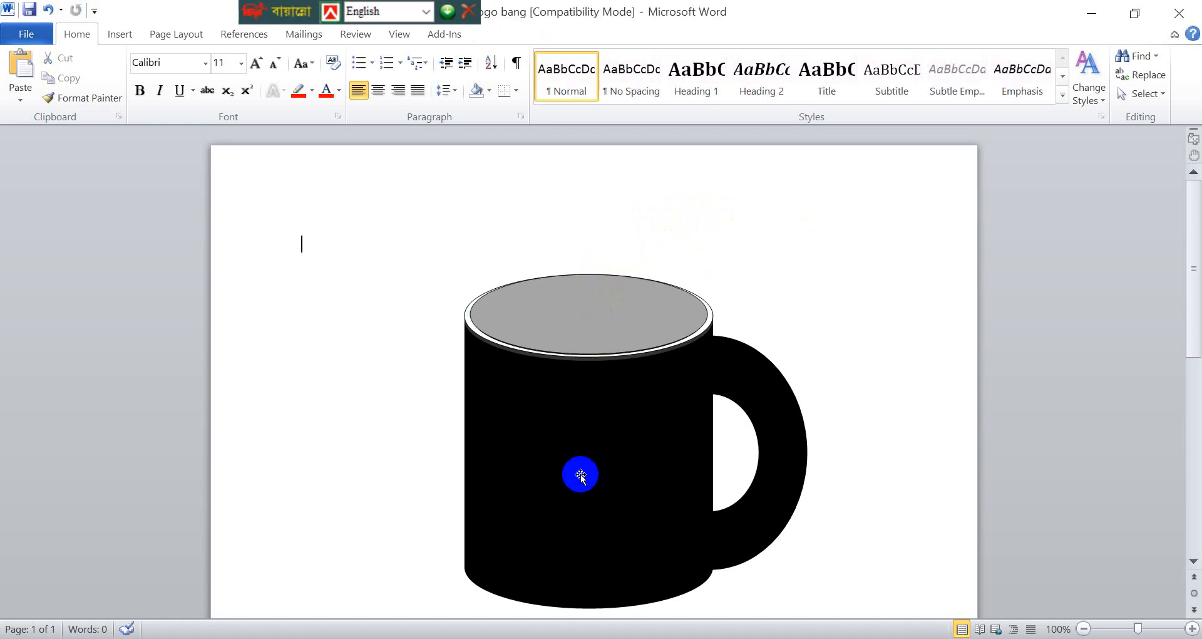
- Fill the block arc handle with the beige fish-fossil texture
scroll(574, 476, "down", 3)
scroll(569, 442, "up", 3)
left_click_drag(572, 423, 781, 418)
left_click(782, 418)
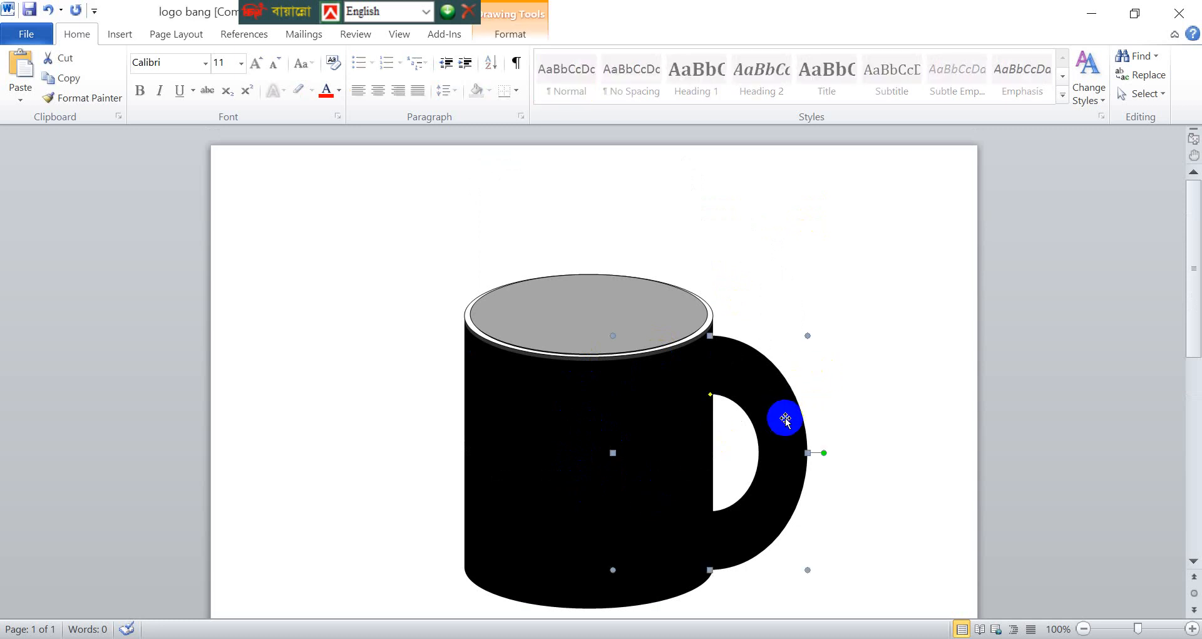
left_click(518, 38)
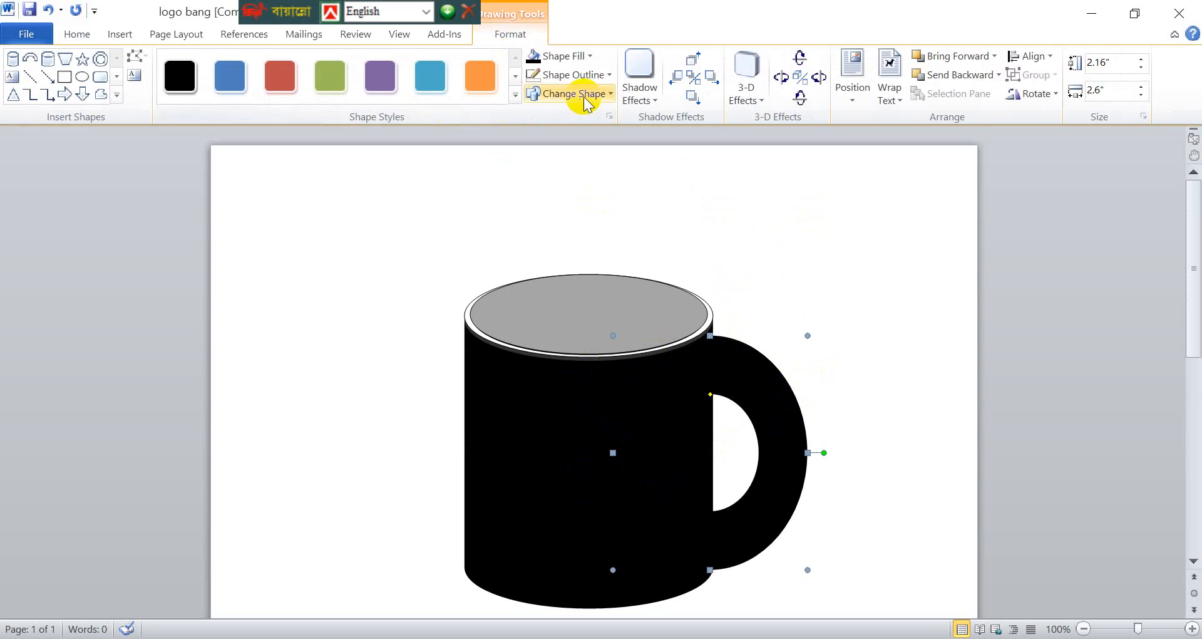
left_click(580, 60)
mouse_move(516, 267)
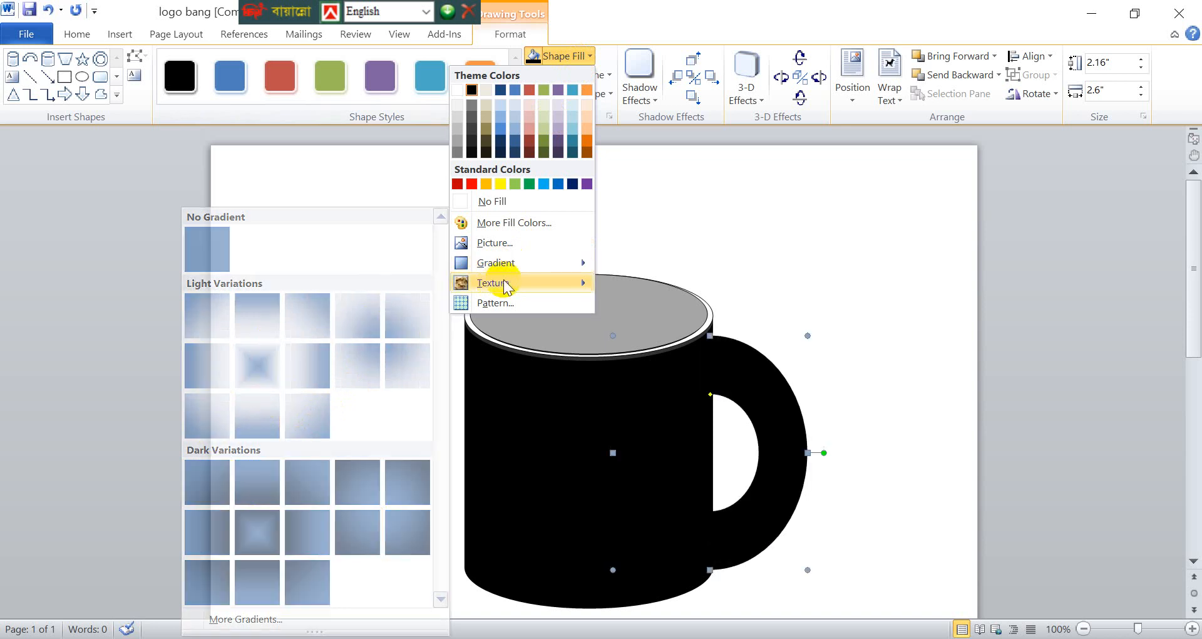
mouse_move(489, 281)
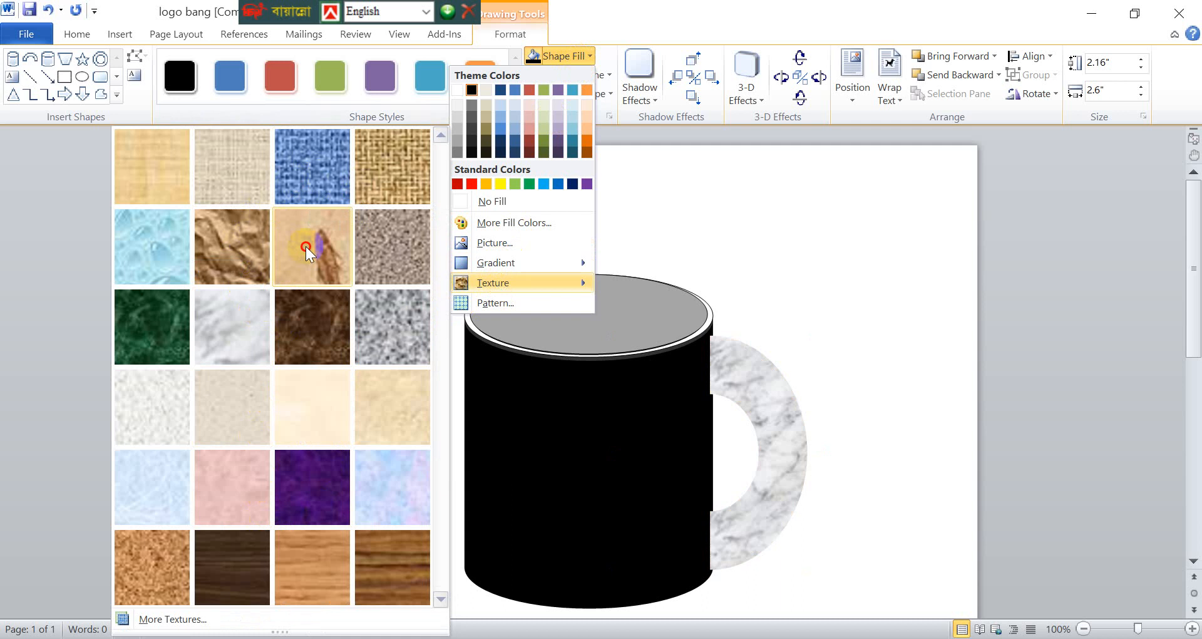
left_click(316, 231)
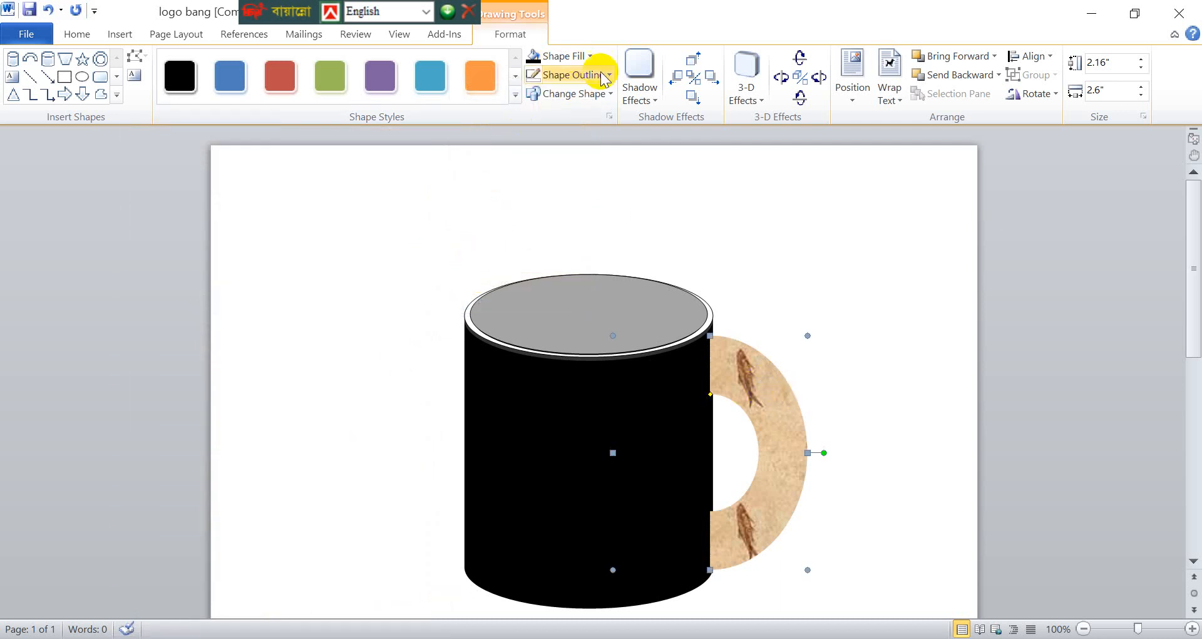
- Start a picture fill for the block arc handle and browse the ratargul and Saved Pictures folders for an image
left_click(591, 56)
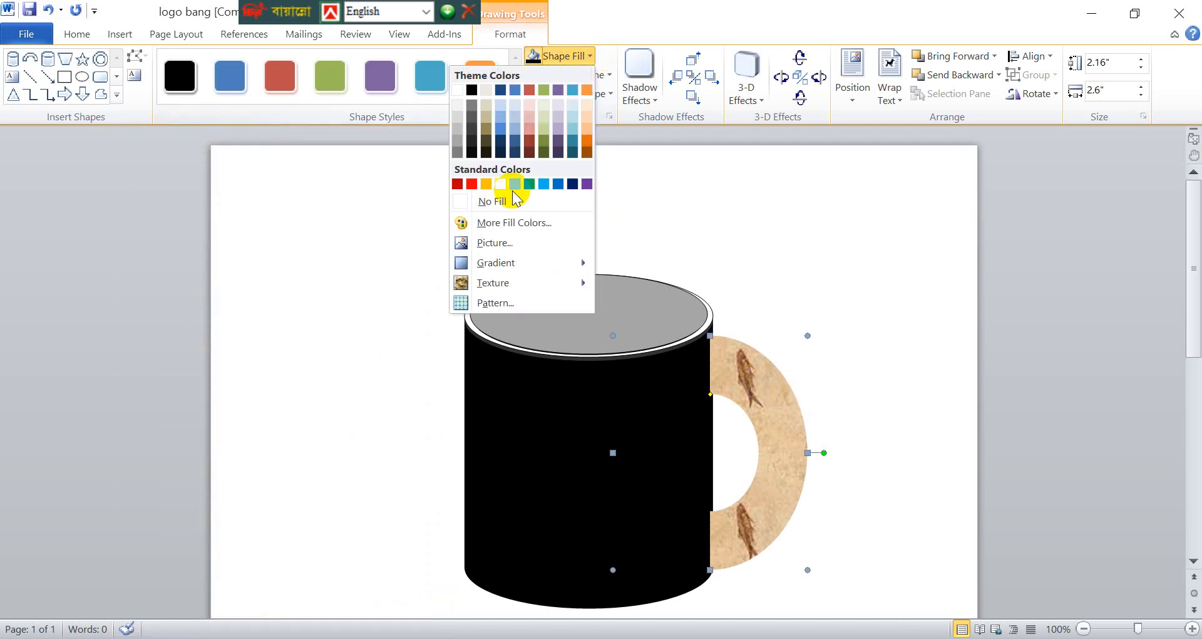
left_click(513, 243)
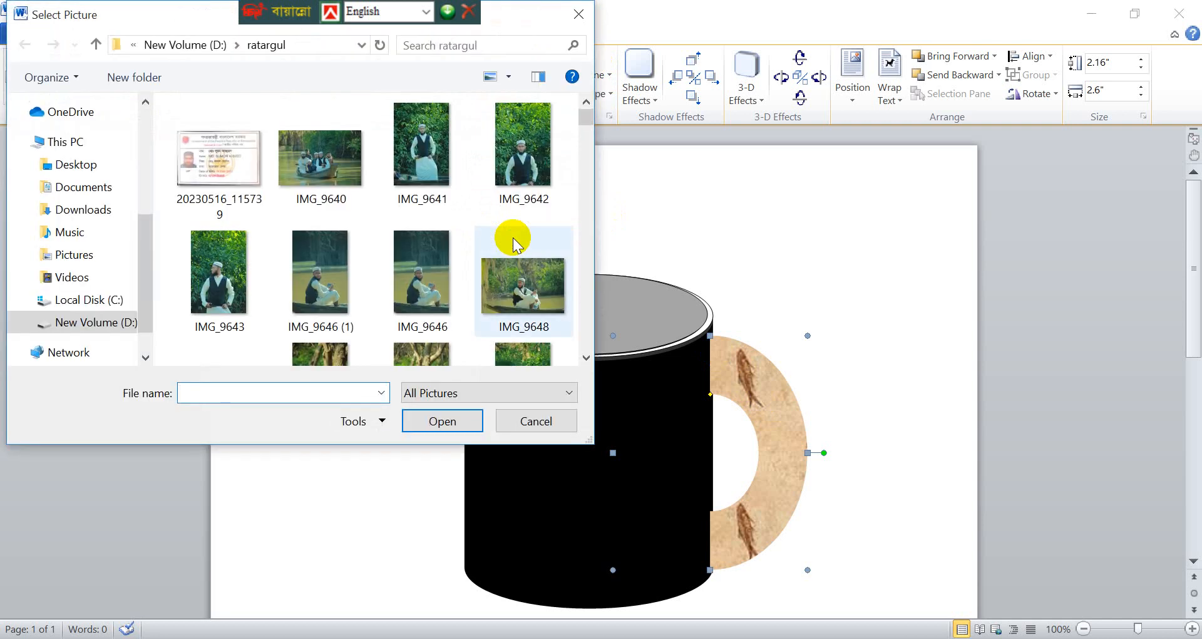
scroll(326, 319, "down", 3)
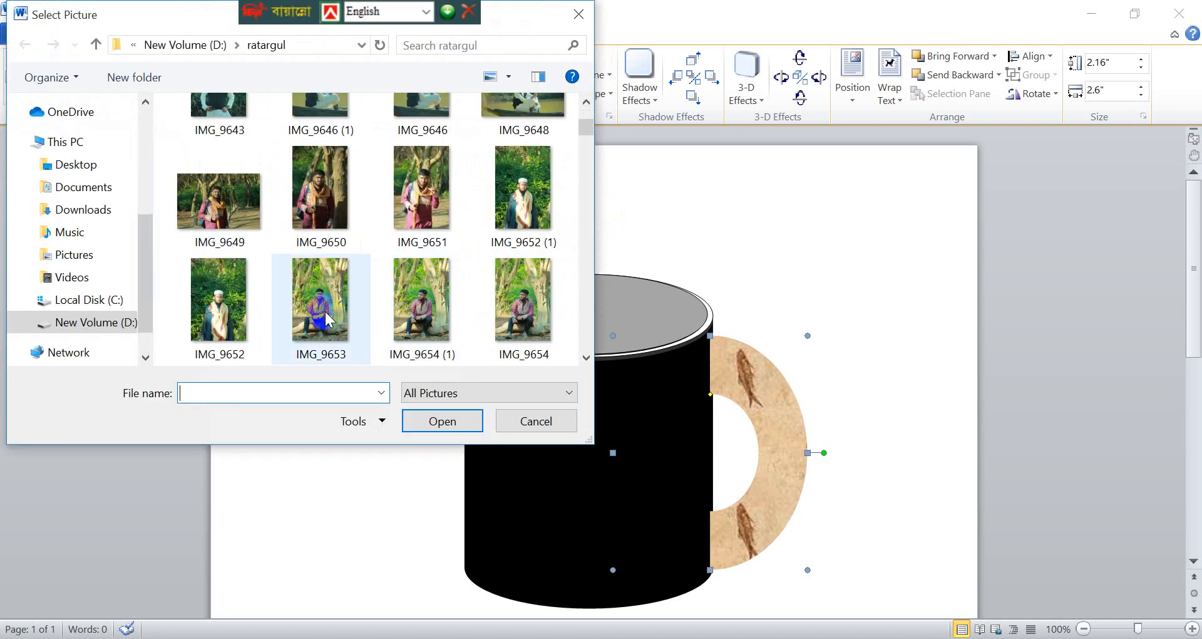
scroll(325, 319, "down", 4)
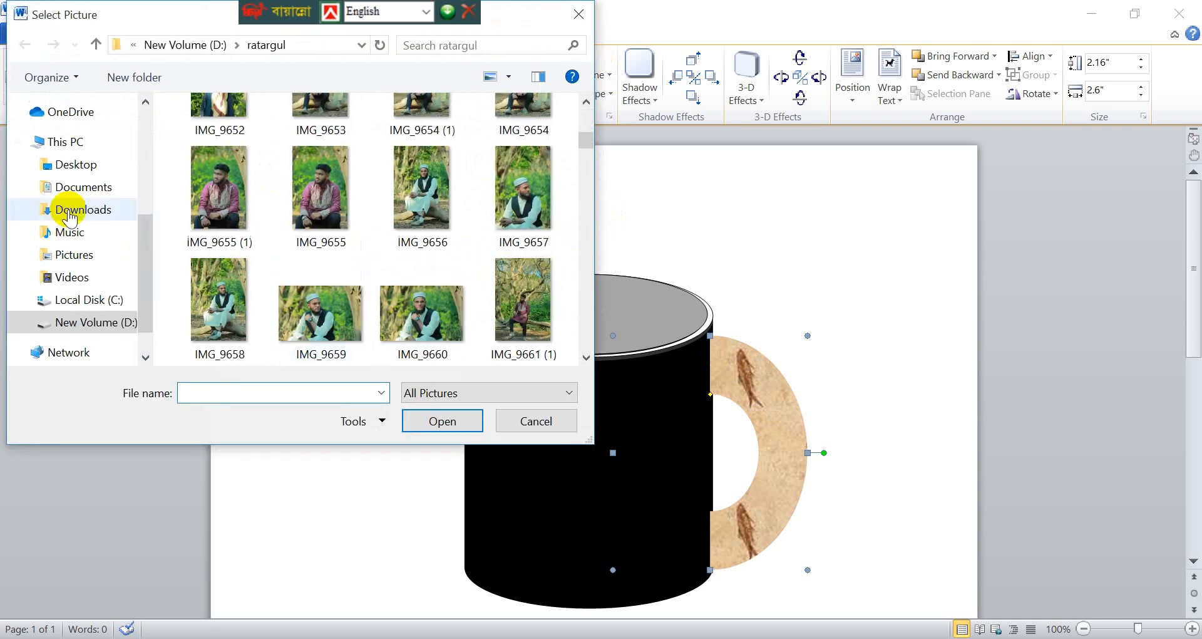
left_click(85, 263)
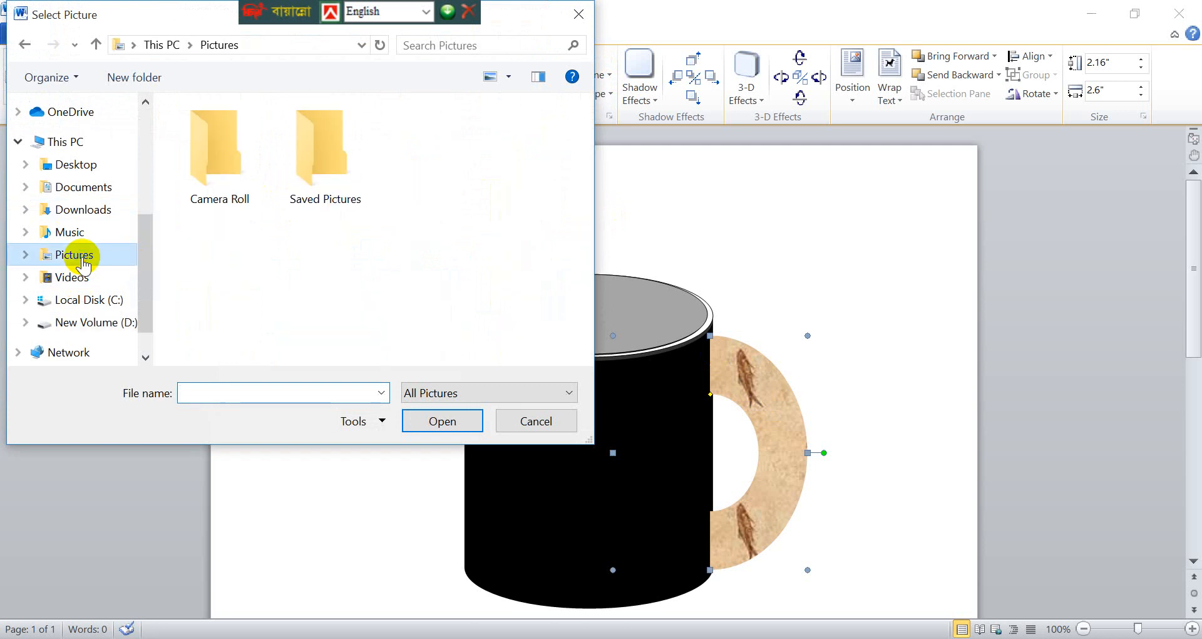
left_click(325, 207)
double_click(323, 207)
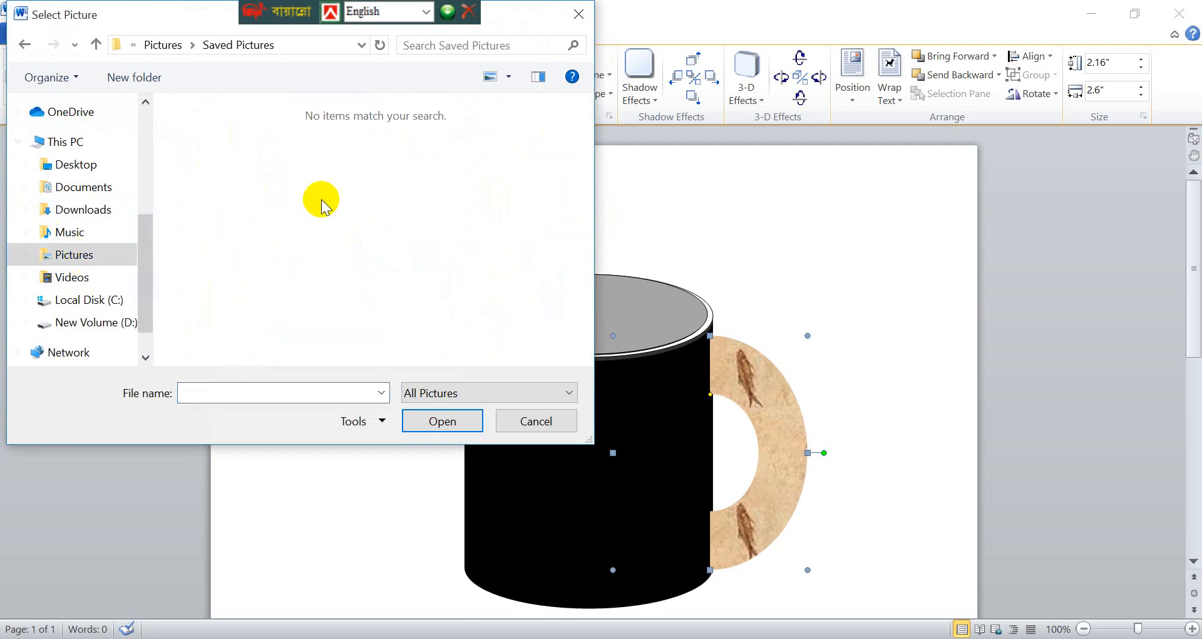
left_click(23, 48)
left_click(23, 49)
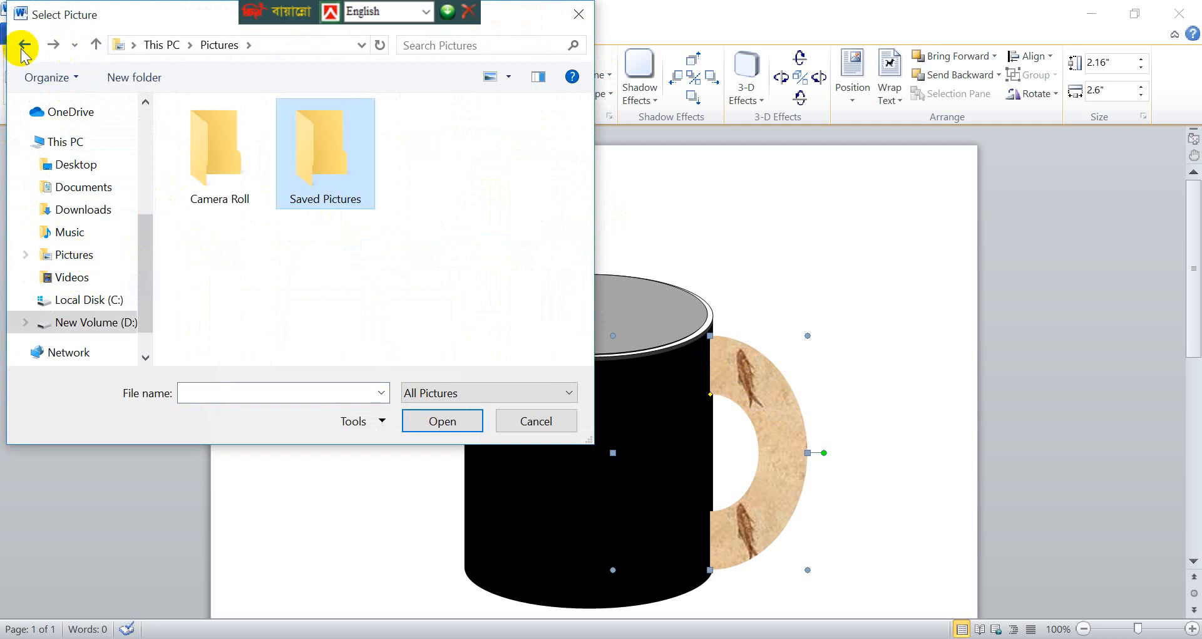
- Fill the block arc handle with the picture branch-7535534_1920 from the pikchar\etc2 folder on drive D
left_click(97, 45)
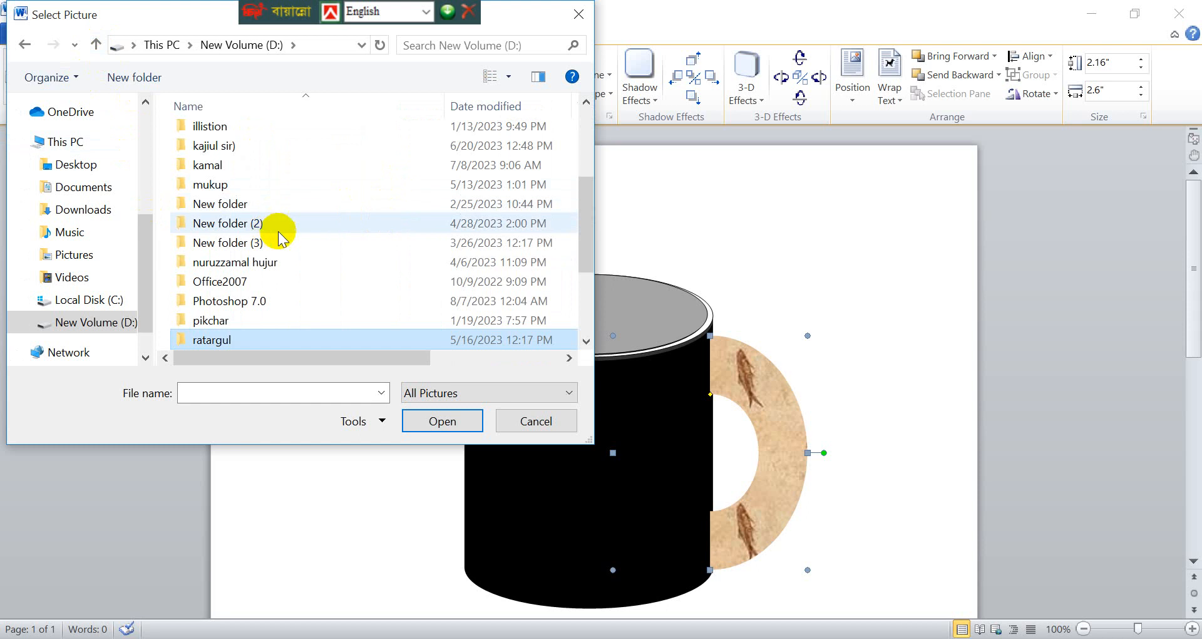
scroll(290, 250, "up", 3)
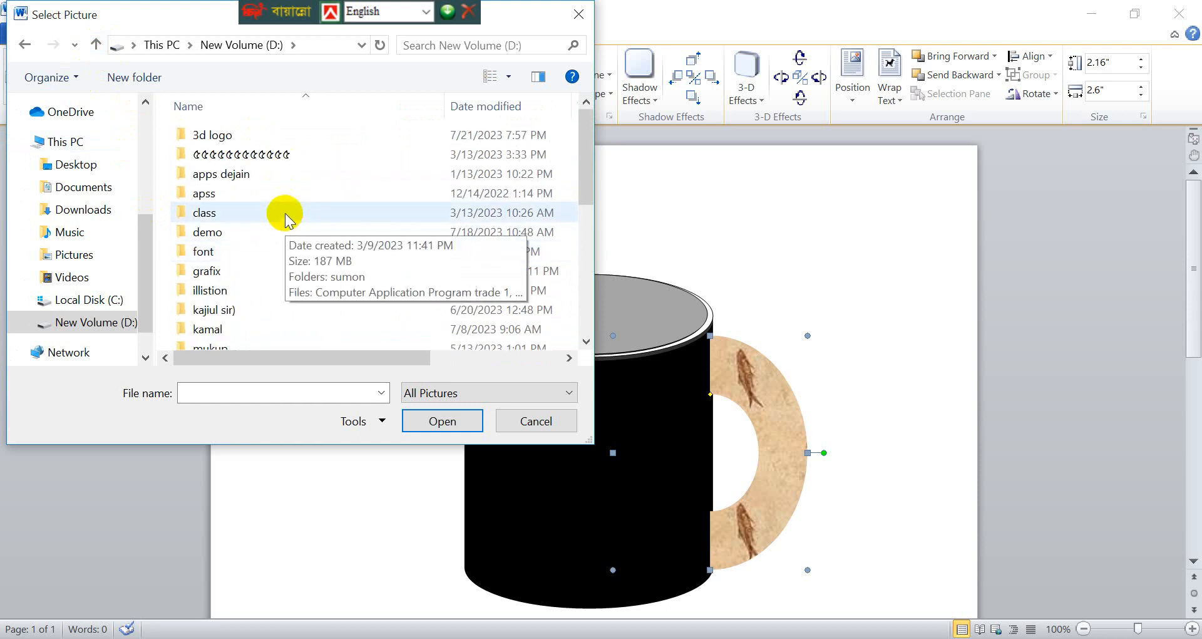
scroll(272, 310, "down", 3)
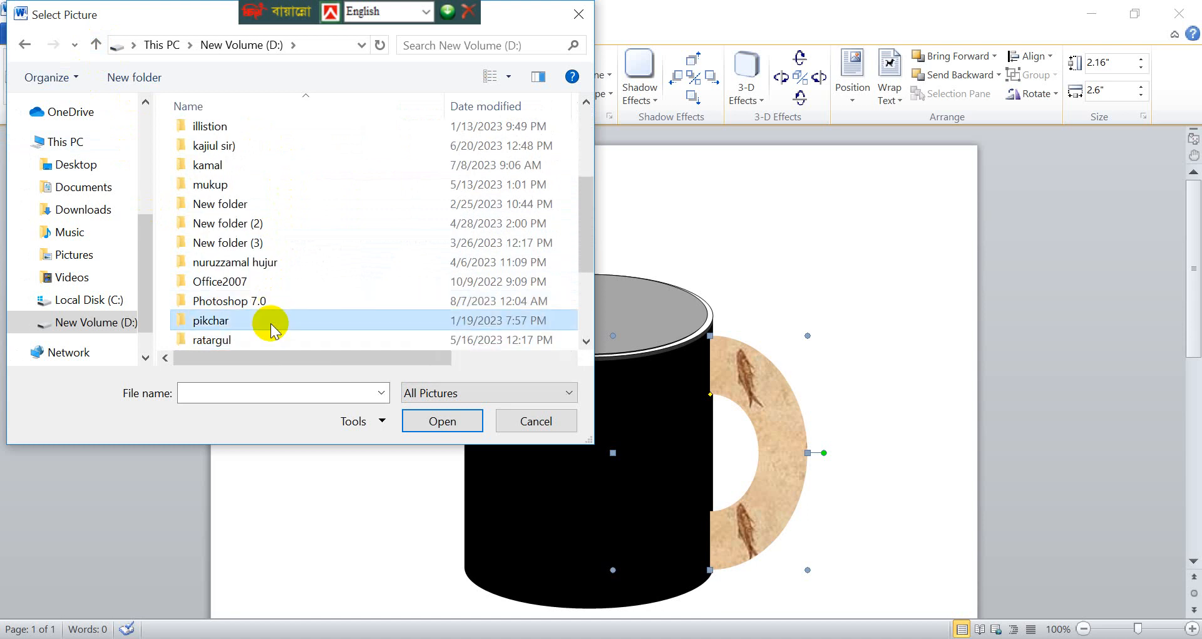
double_click(269, 321)
double_click(300, 159)
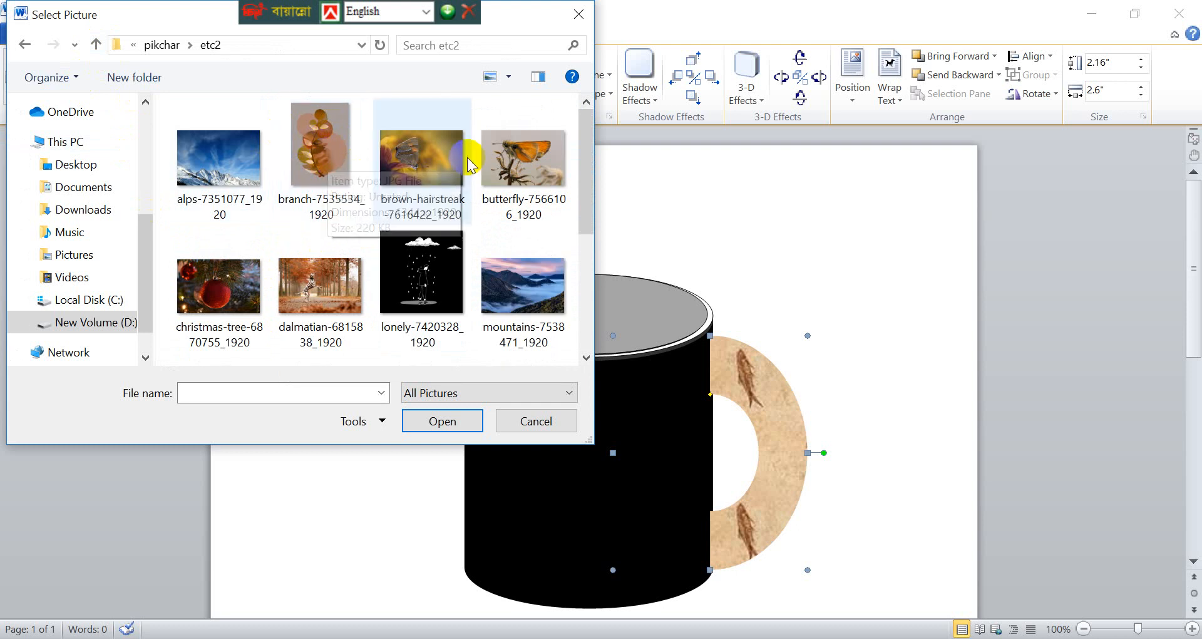
left_click(336, 149)
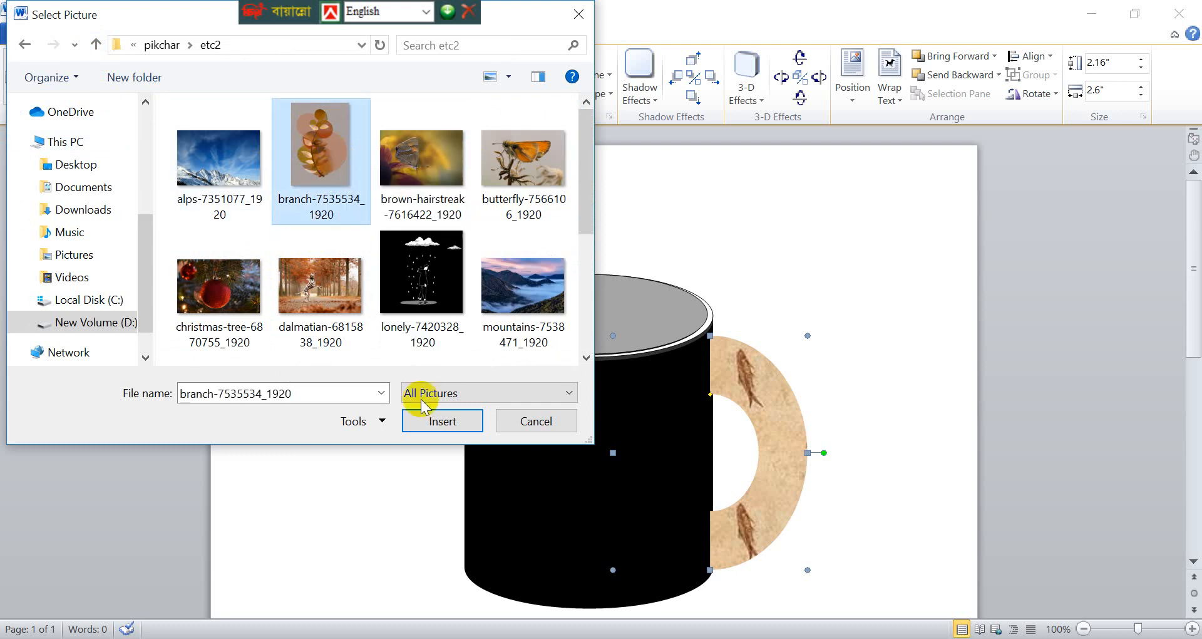
left_click(438, 419)
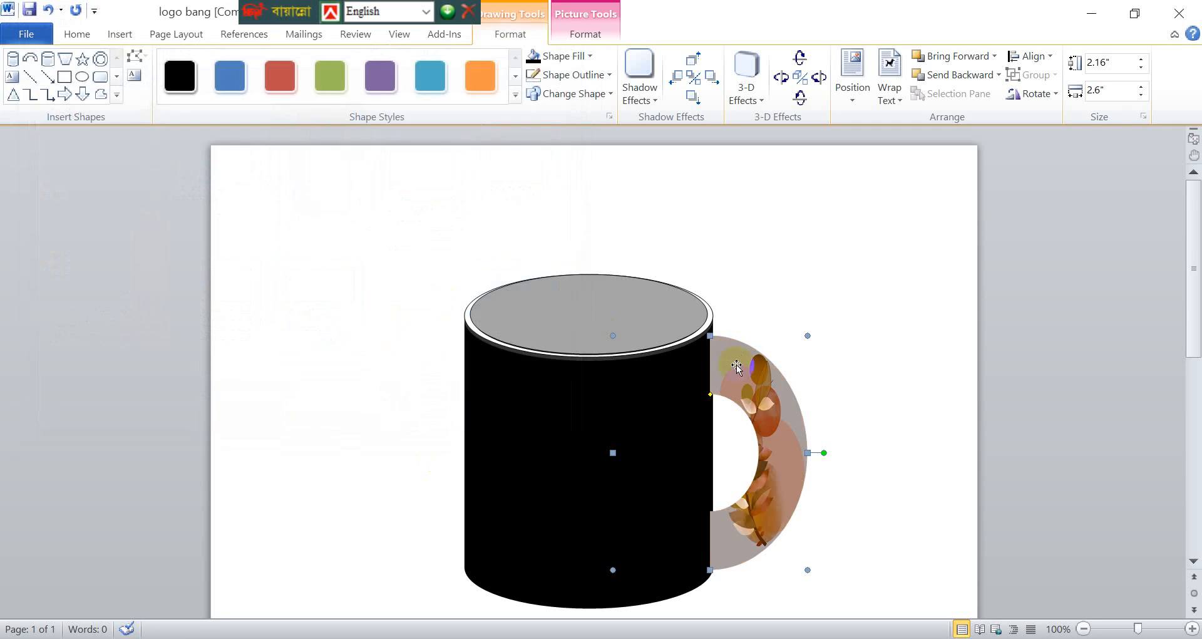
- Fill the black mug body with the picture brown-hairstreak-7616422_1920 from the etc2 folder, deselect it and review the whole mug
left_click(601, 442)
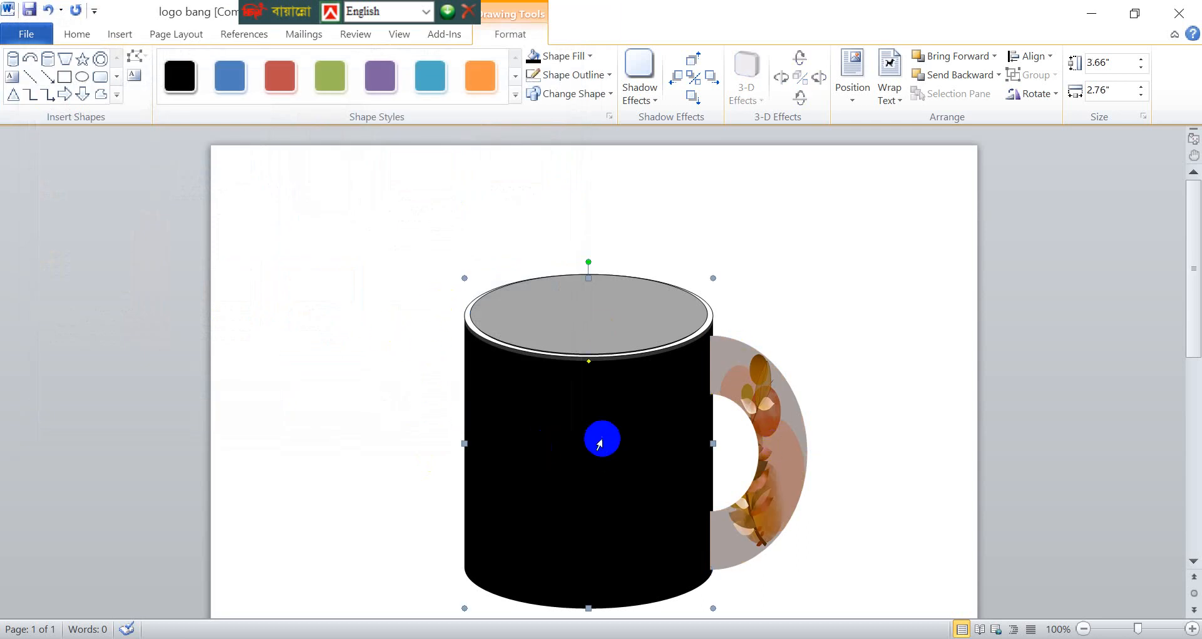
left_click(580, 57)
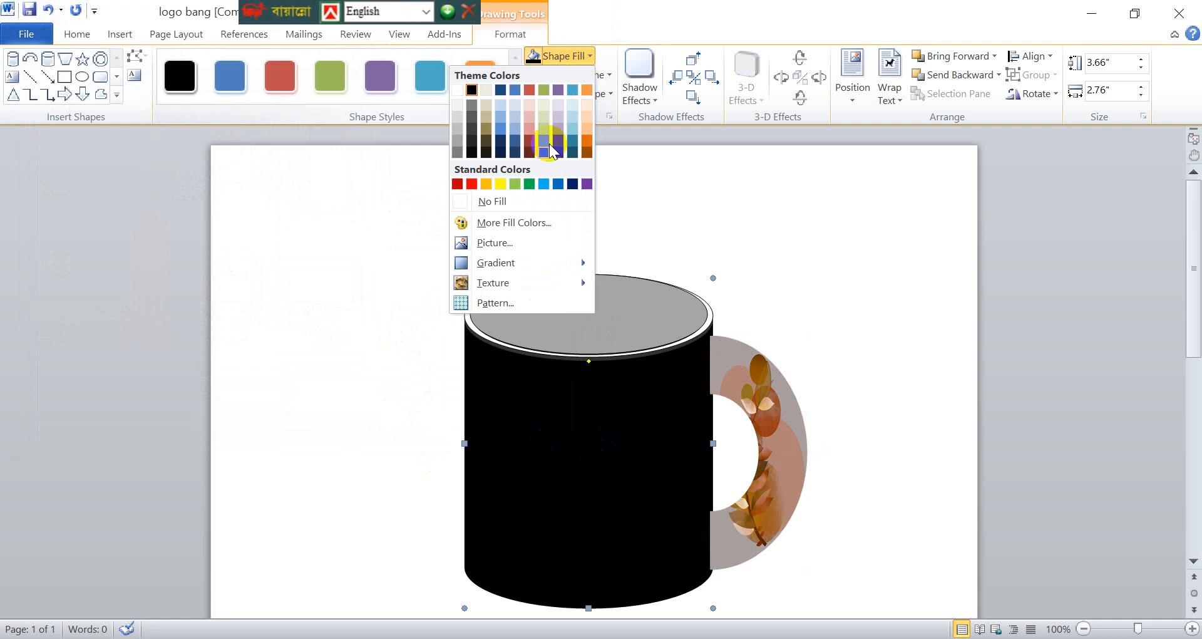
left_click(522, 240)
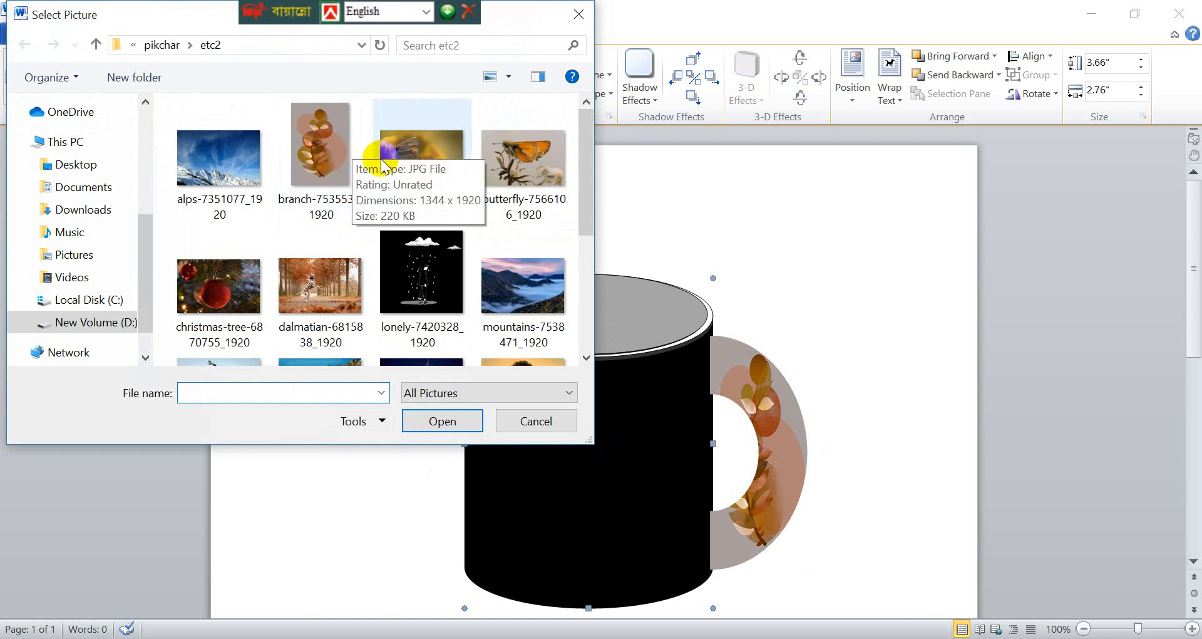
left_click(420, 164)
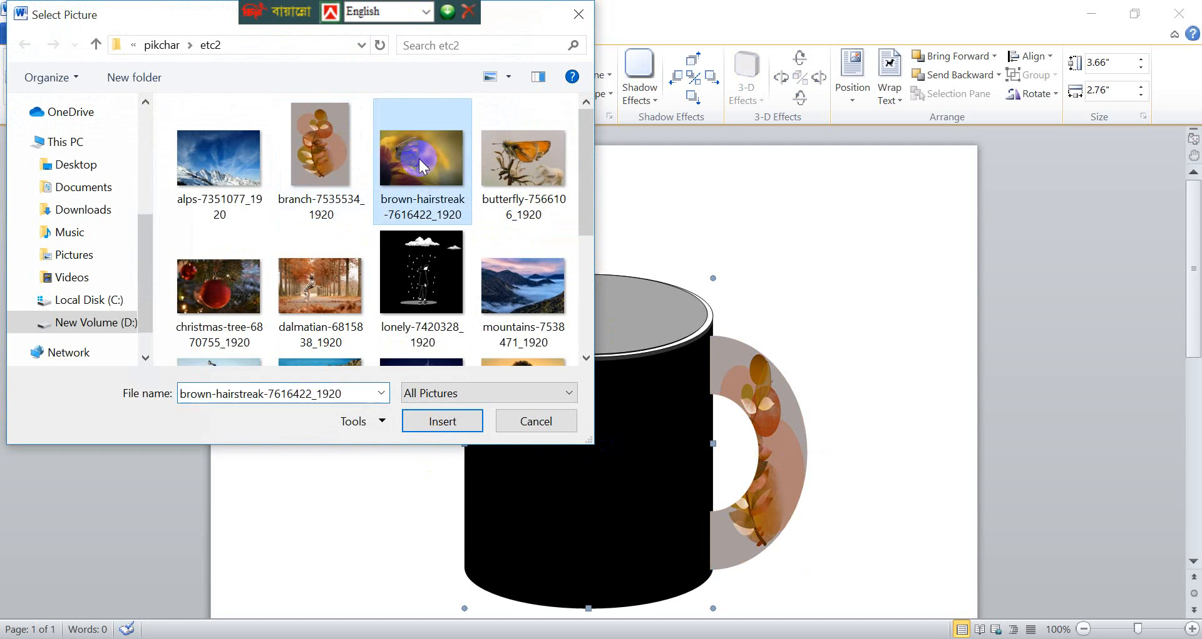
left_click(452, 421)
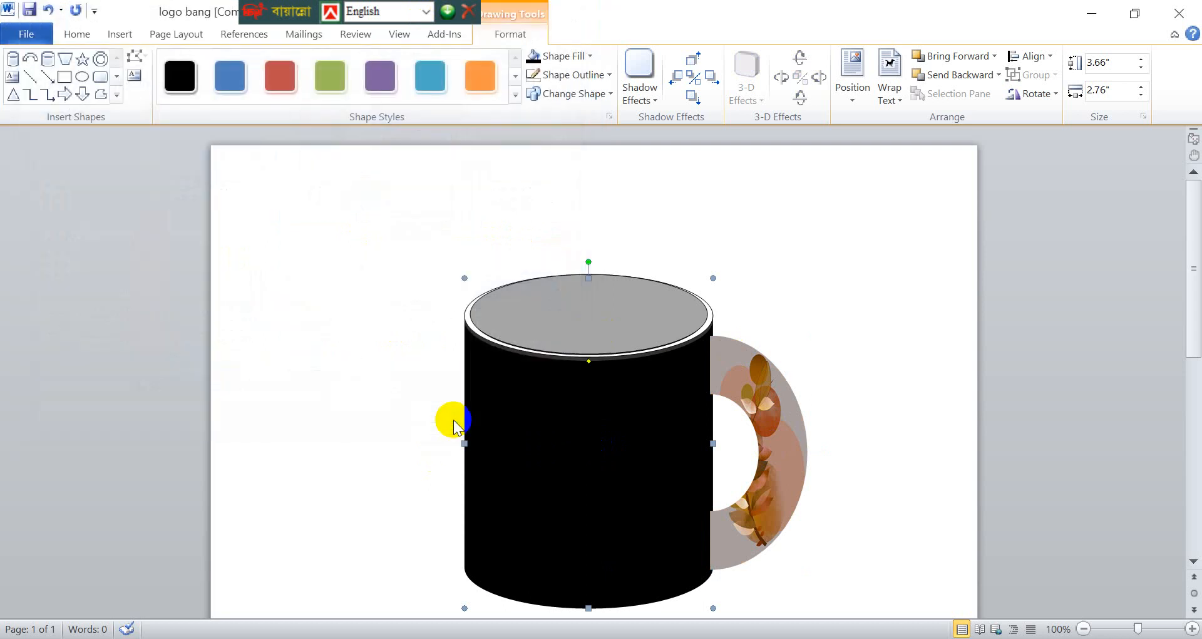
left_click(422, 327)
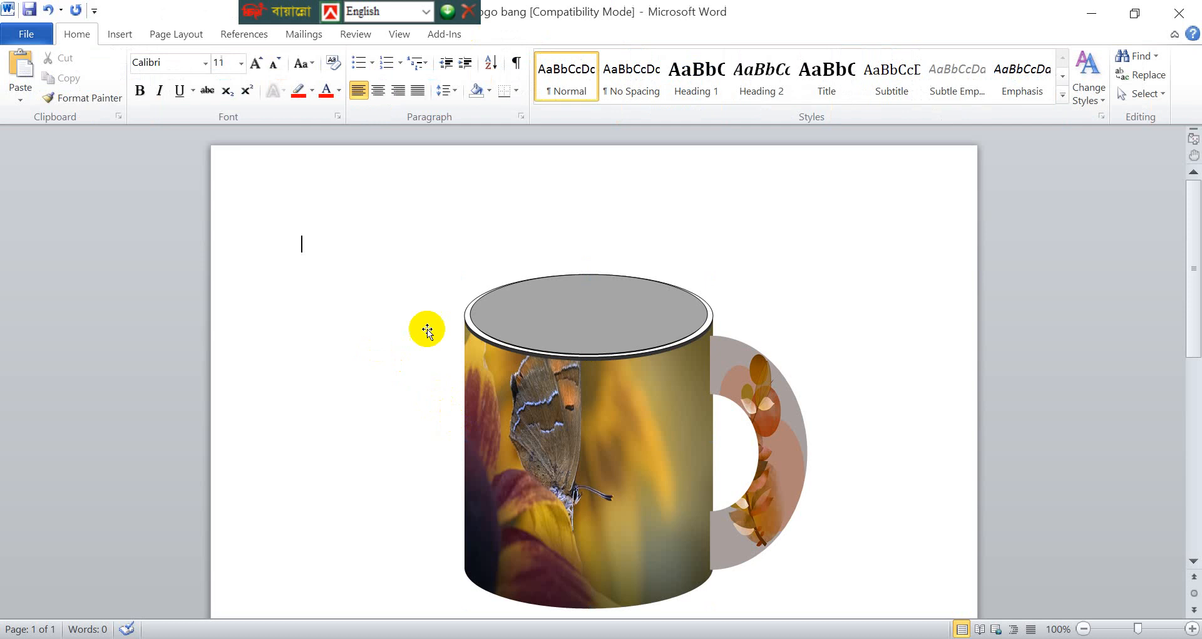
scroll(596, 214, "down", 2)
scroll(613, 245, "down", 2)
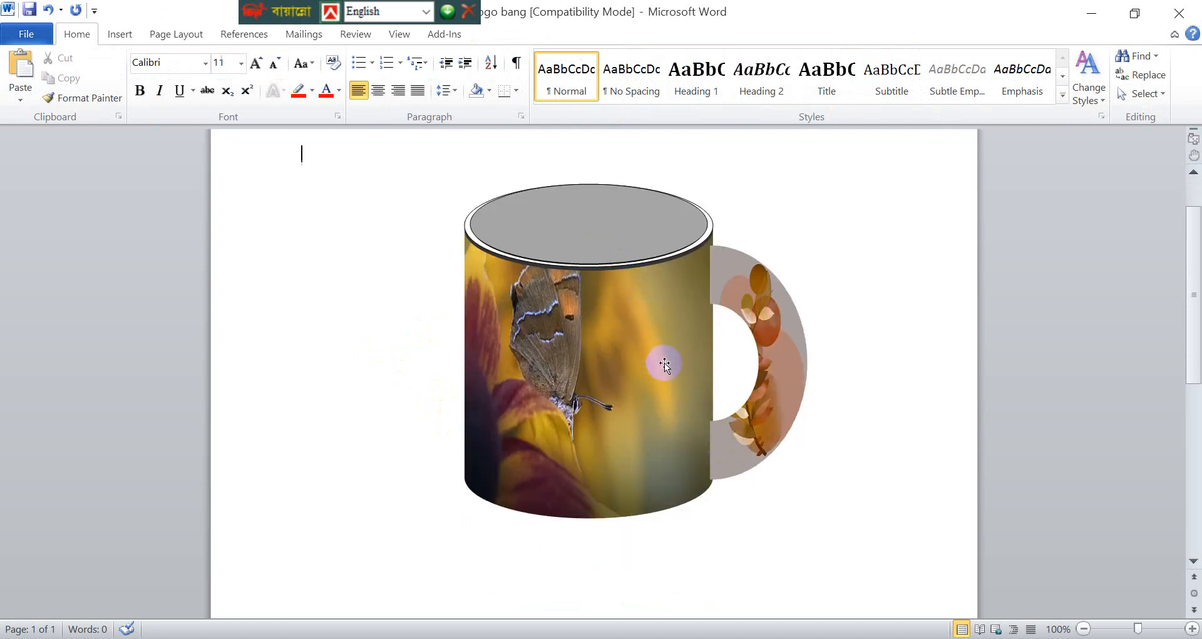
scroll(731, 417, "up", 4)
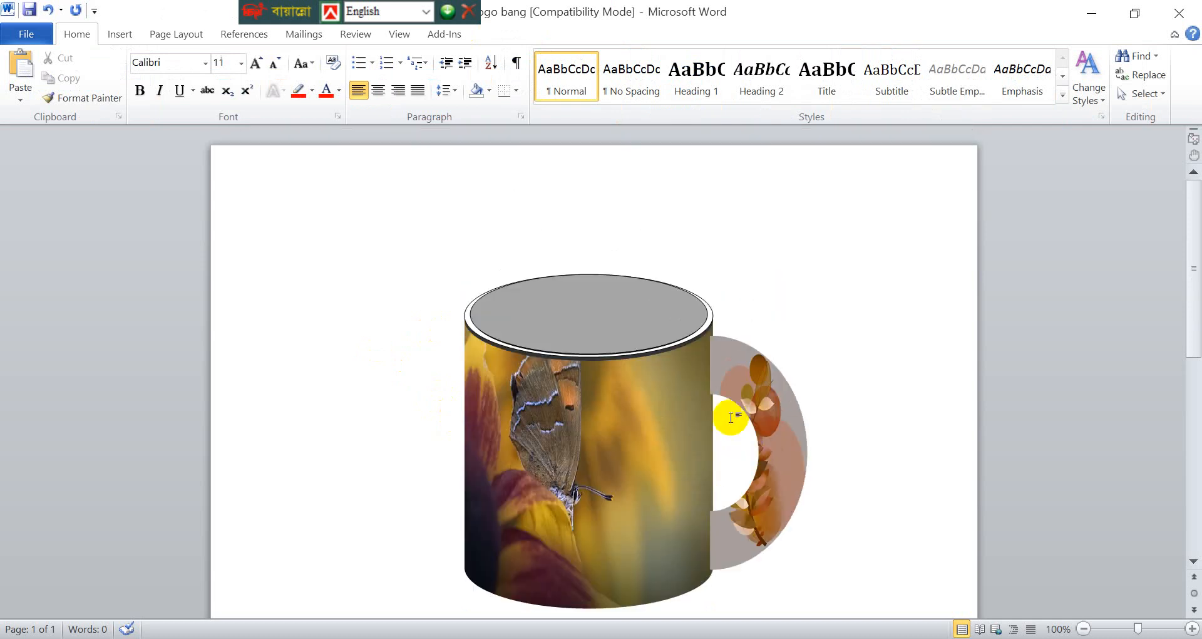